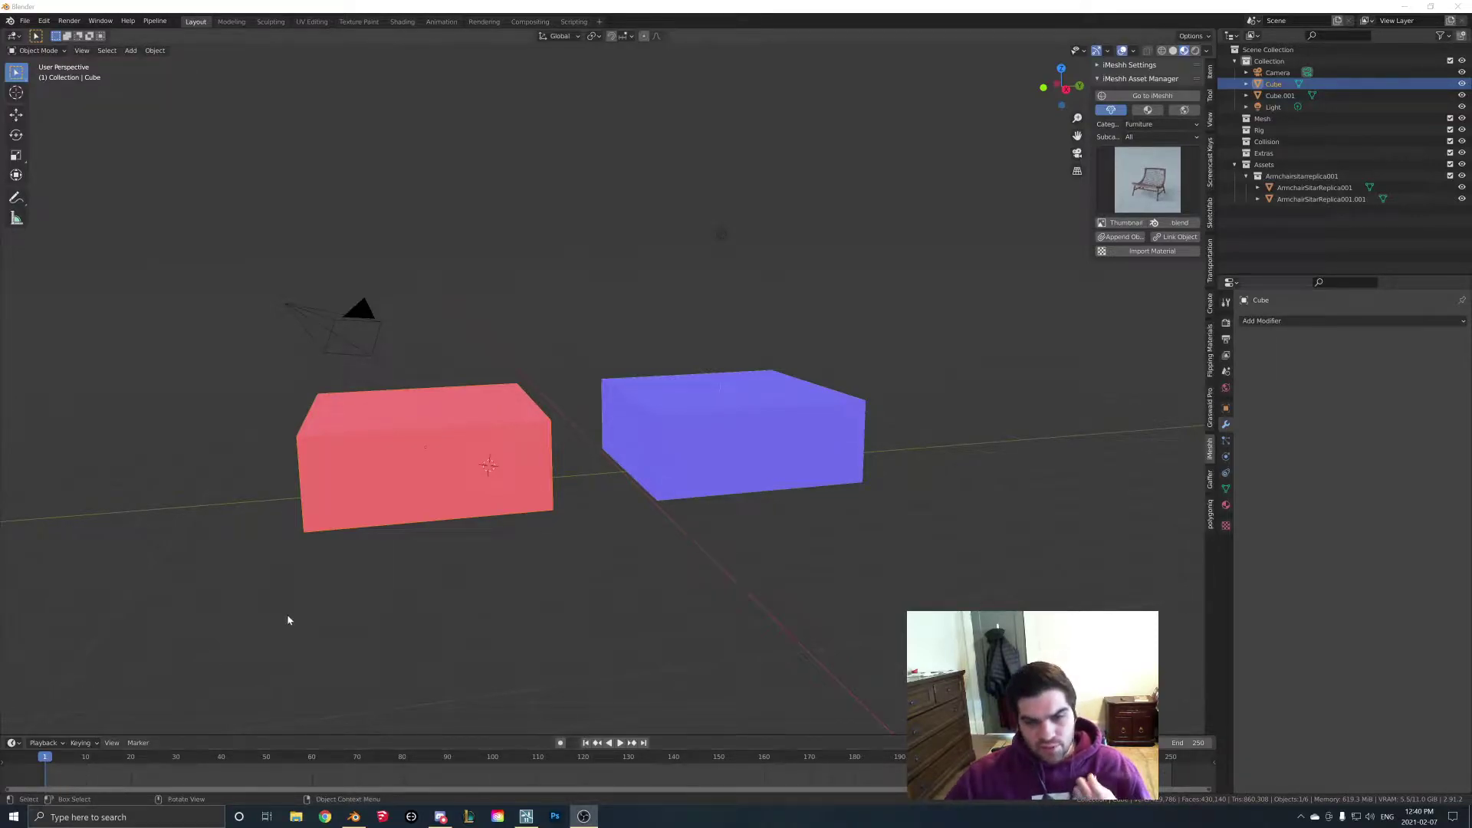
Step: Orbit and zoom around the red and blue boxes and into the blue box's room
middle_click_drag(289, 618, 481, 566)
scroll(598, 401, "up", 5)
middle_click_drag(526, 464, 687, 496)
scroll(621, 454, "down", 4)
scroll(529, 460, "up", 6)
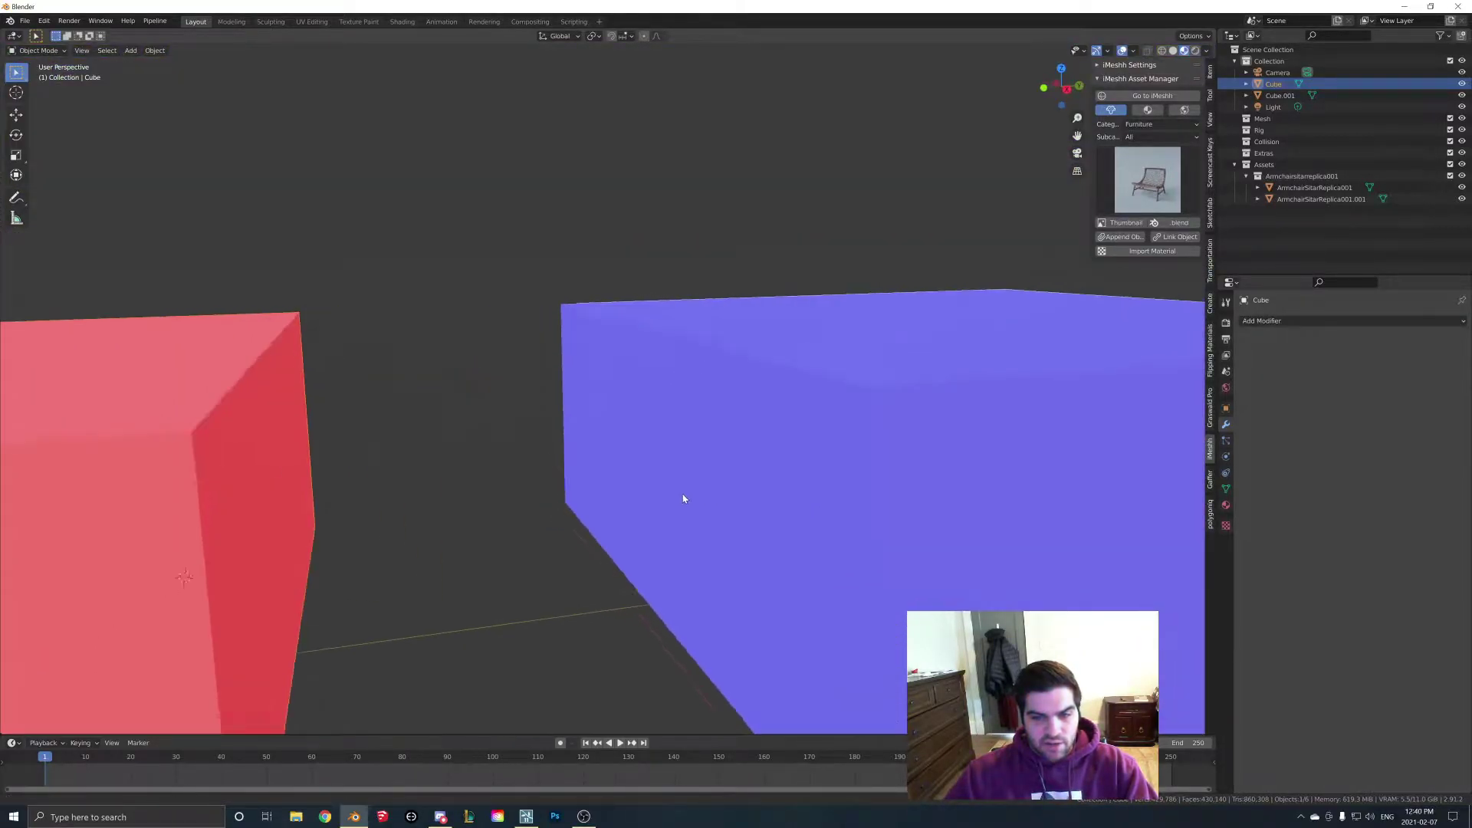
scroll(647, 453, "up", 6)
scroll(761, 348, "down", 8)
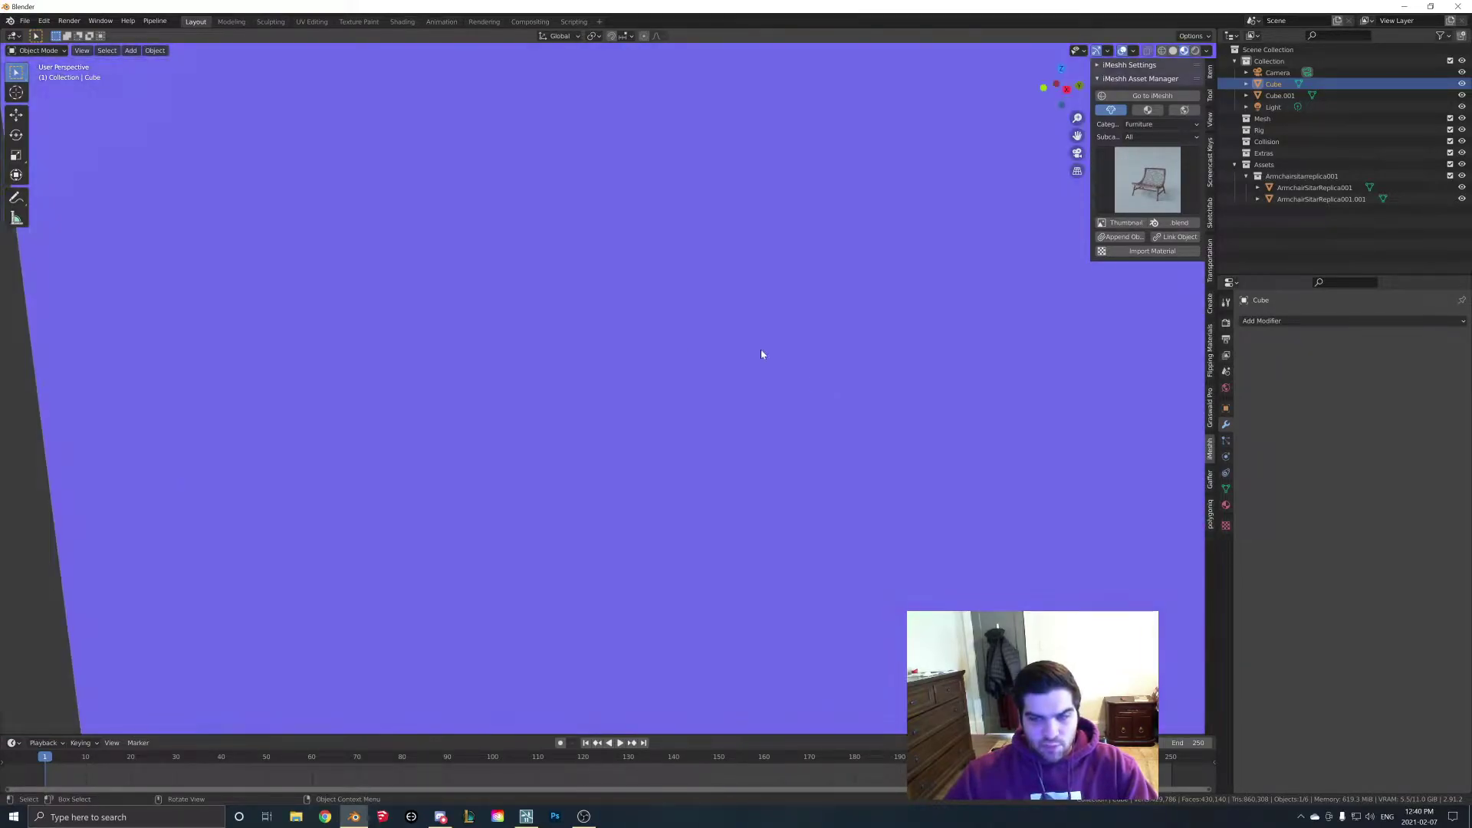
scroll(592, 371, "down", 3)
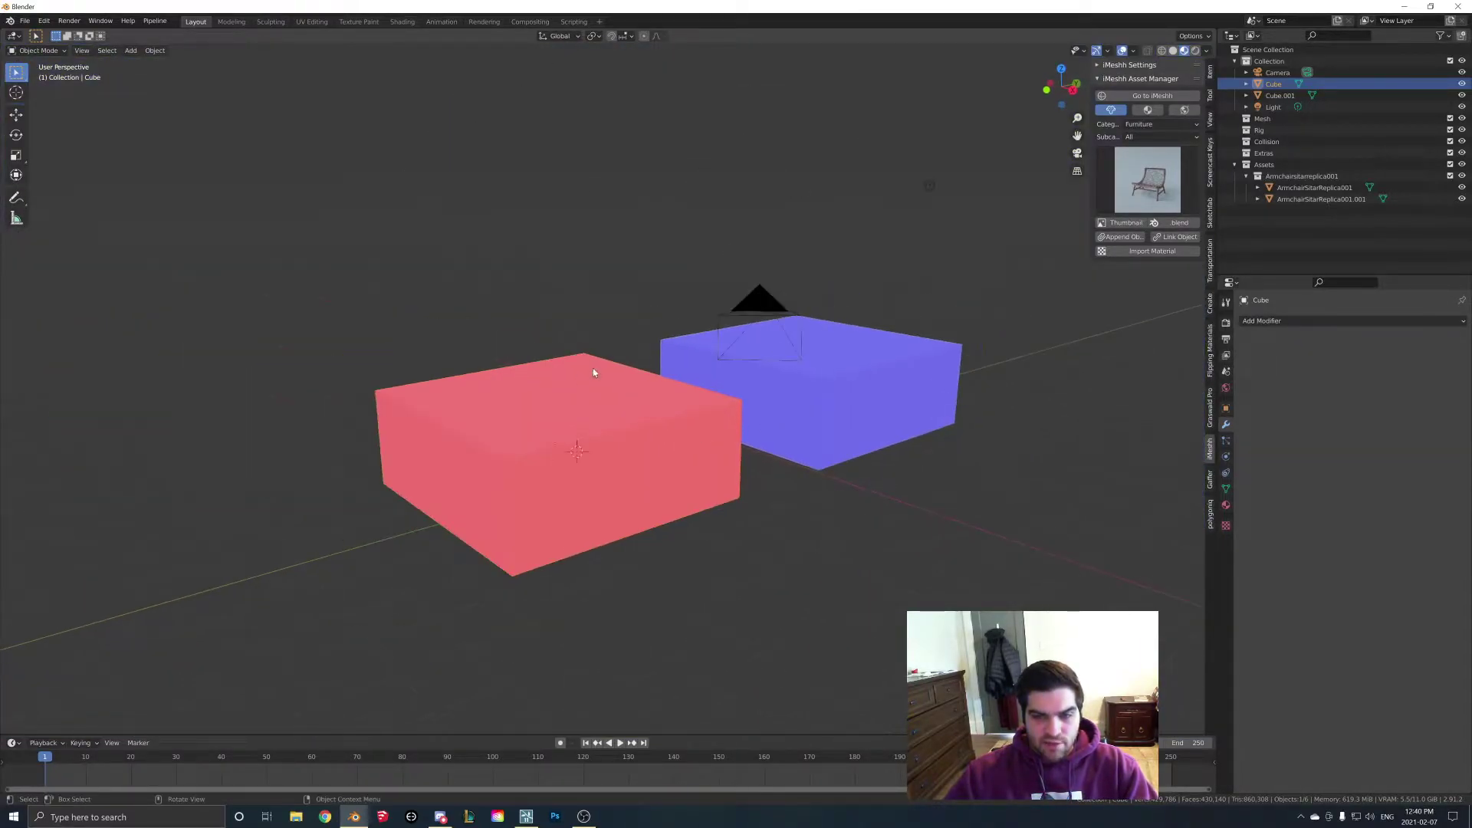
scroll(729, 404, "up", 4)
scroll(753, 391, "down", 2)
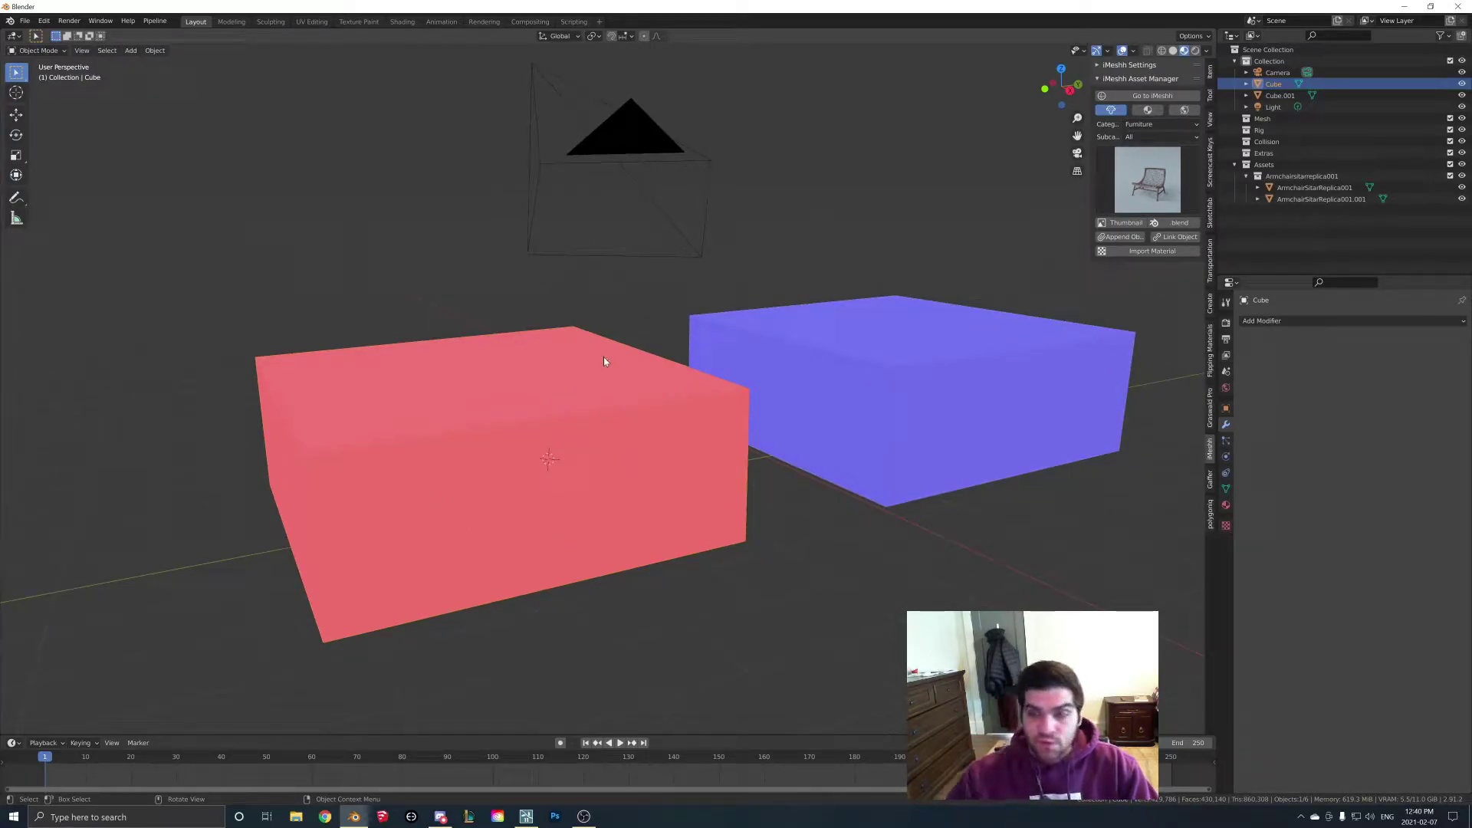
middle_click_drag(604, 355, 583, 389)
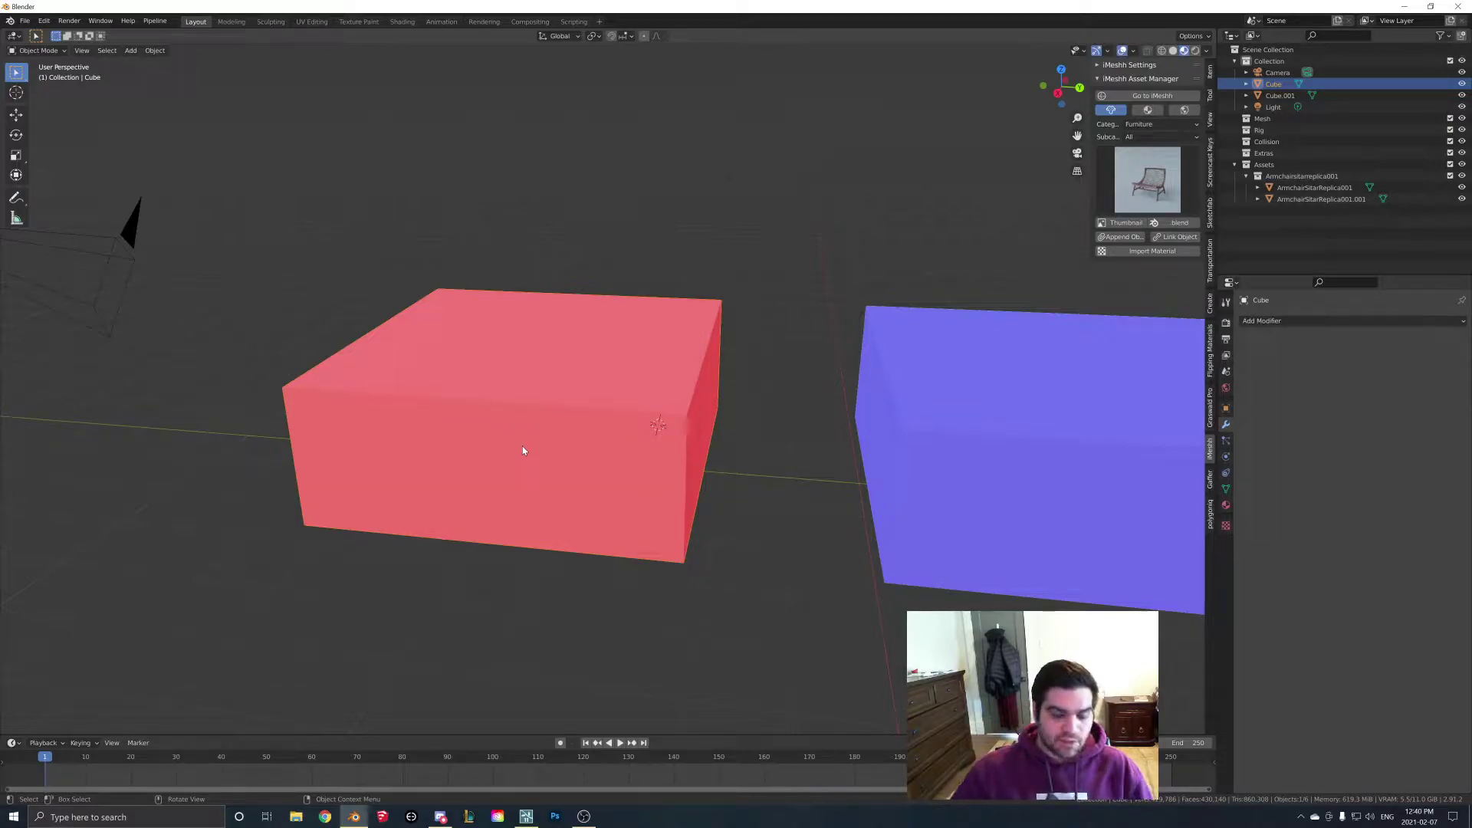
middle_click_drag(599, 394, 612, 492)
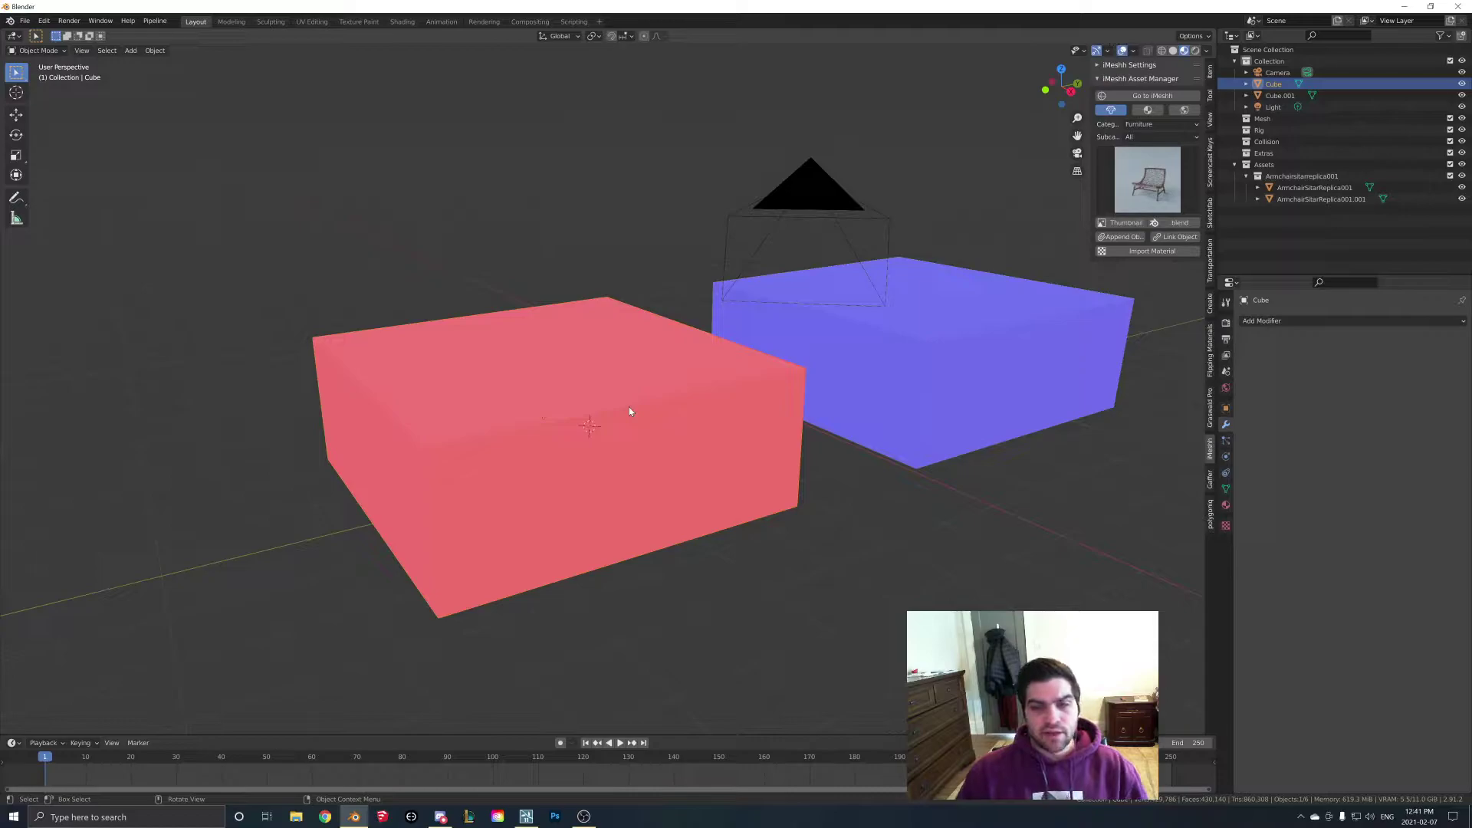
Step: Switch to Lumion Pro and fly the camera into and back out of the room
key("alt+Tab")
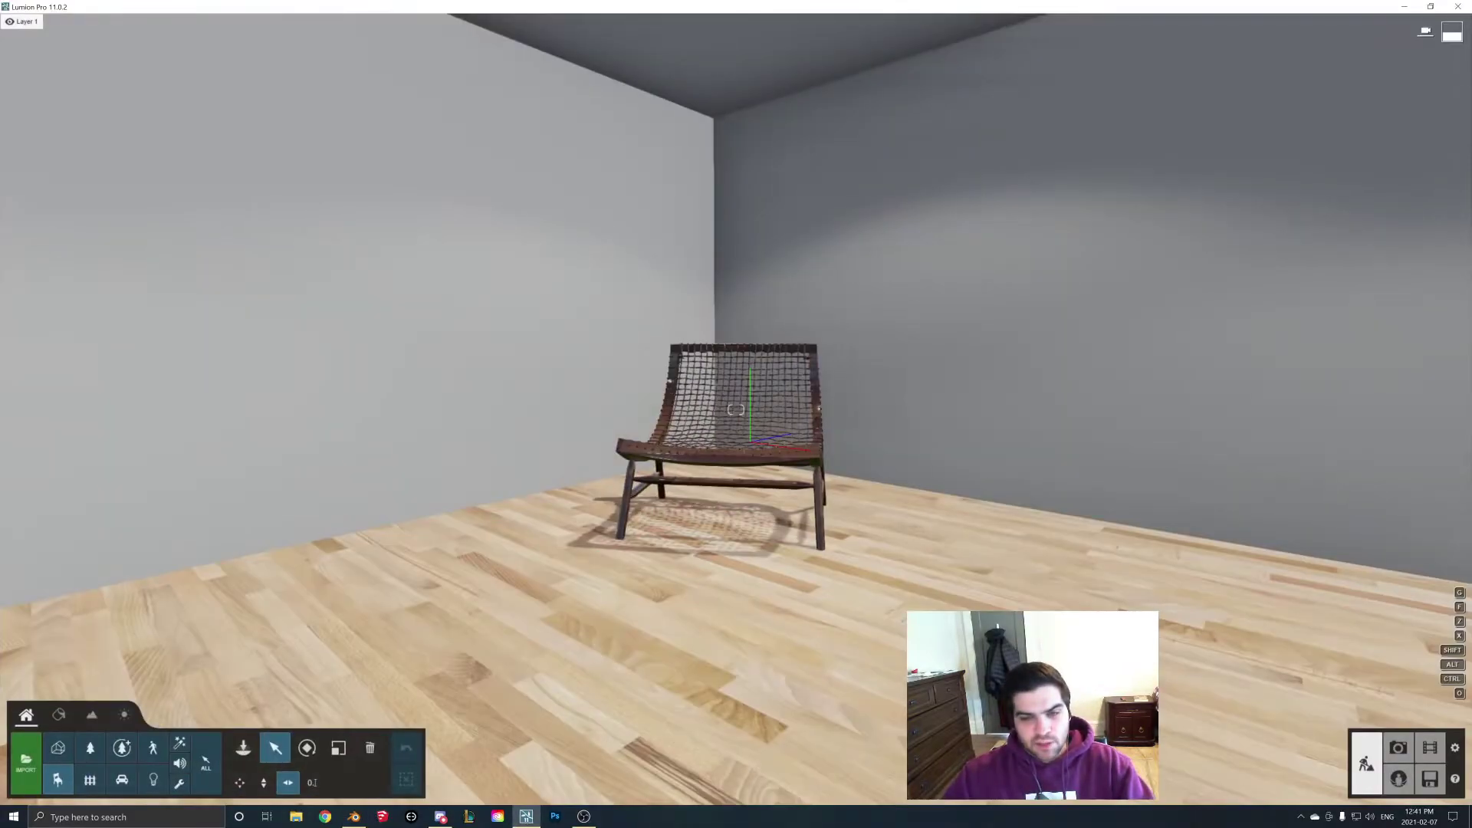
key("s")
key("q")
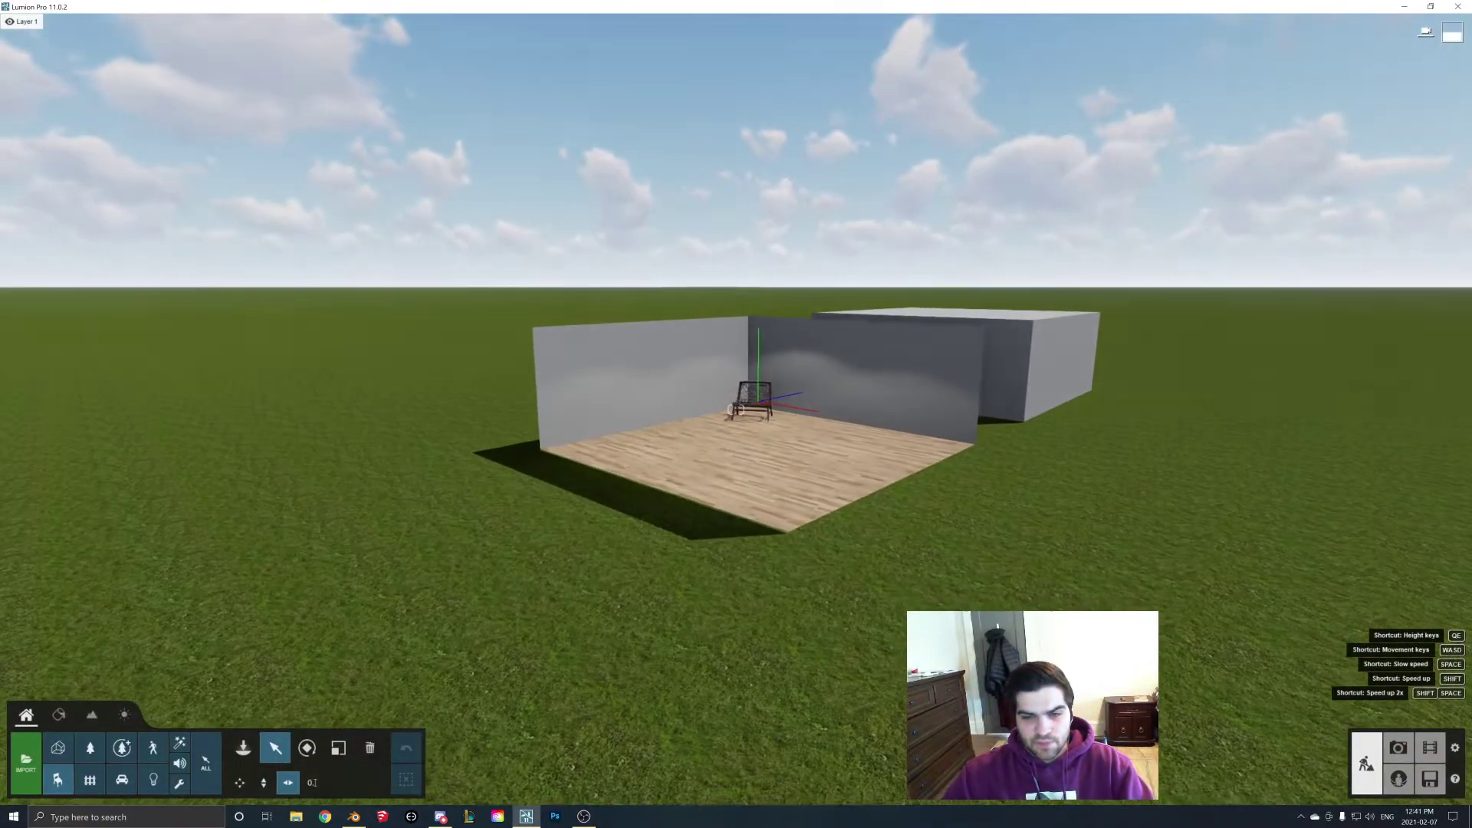
right_click_drag(730, 408, 736, 410)
key("w")
key("w")
key("w")
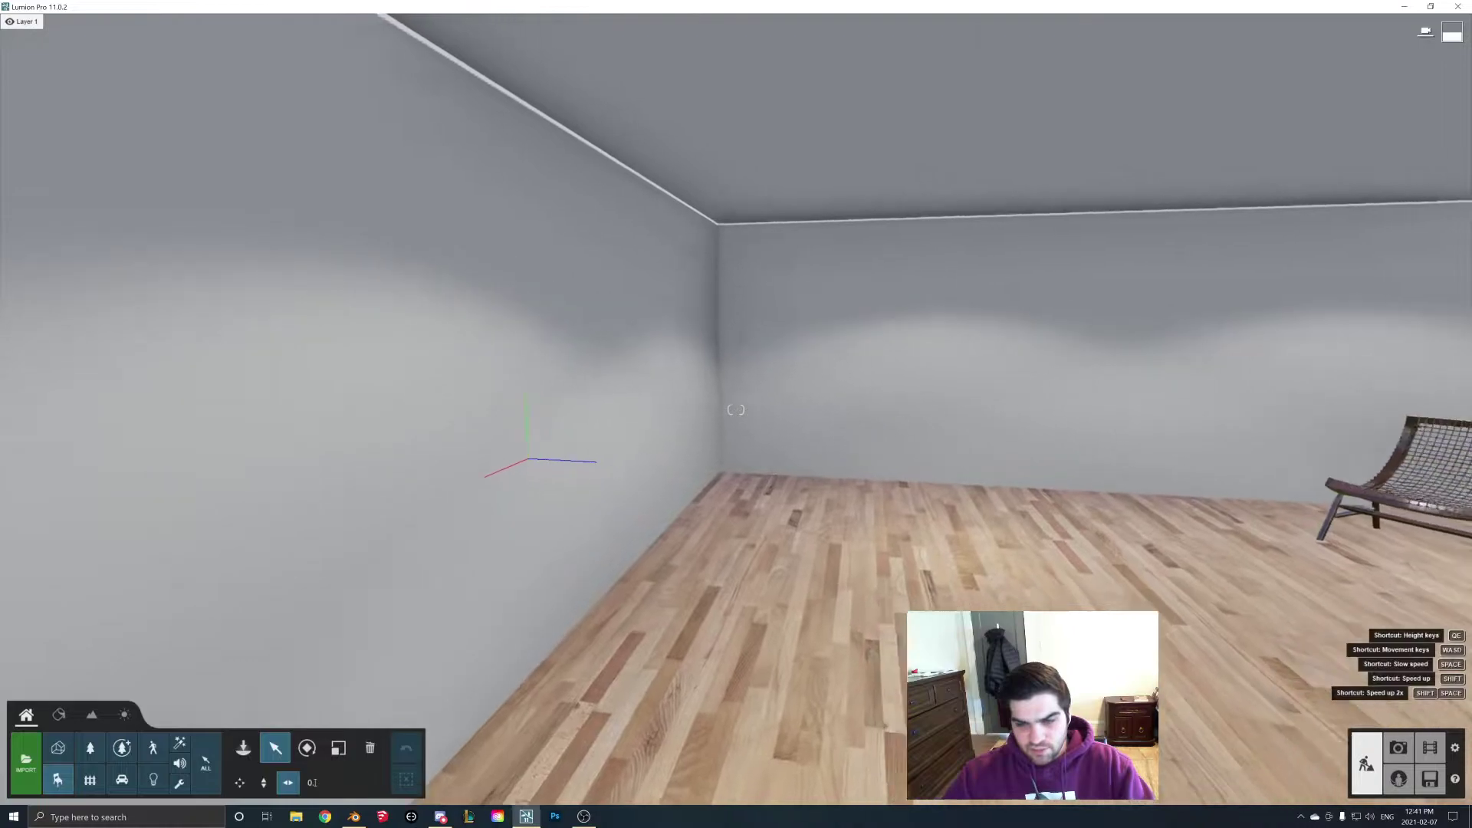
key("s")
Step: Frame the chair, show all the scene's lamps, and select ceiling lamp Lamp03
key("w")
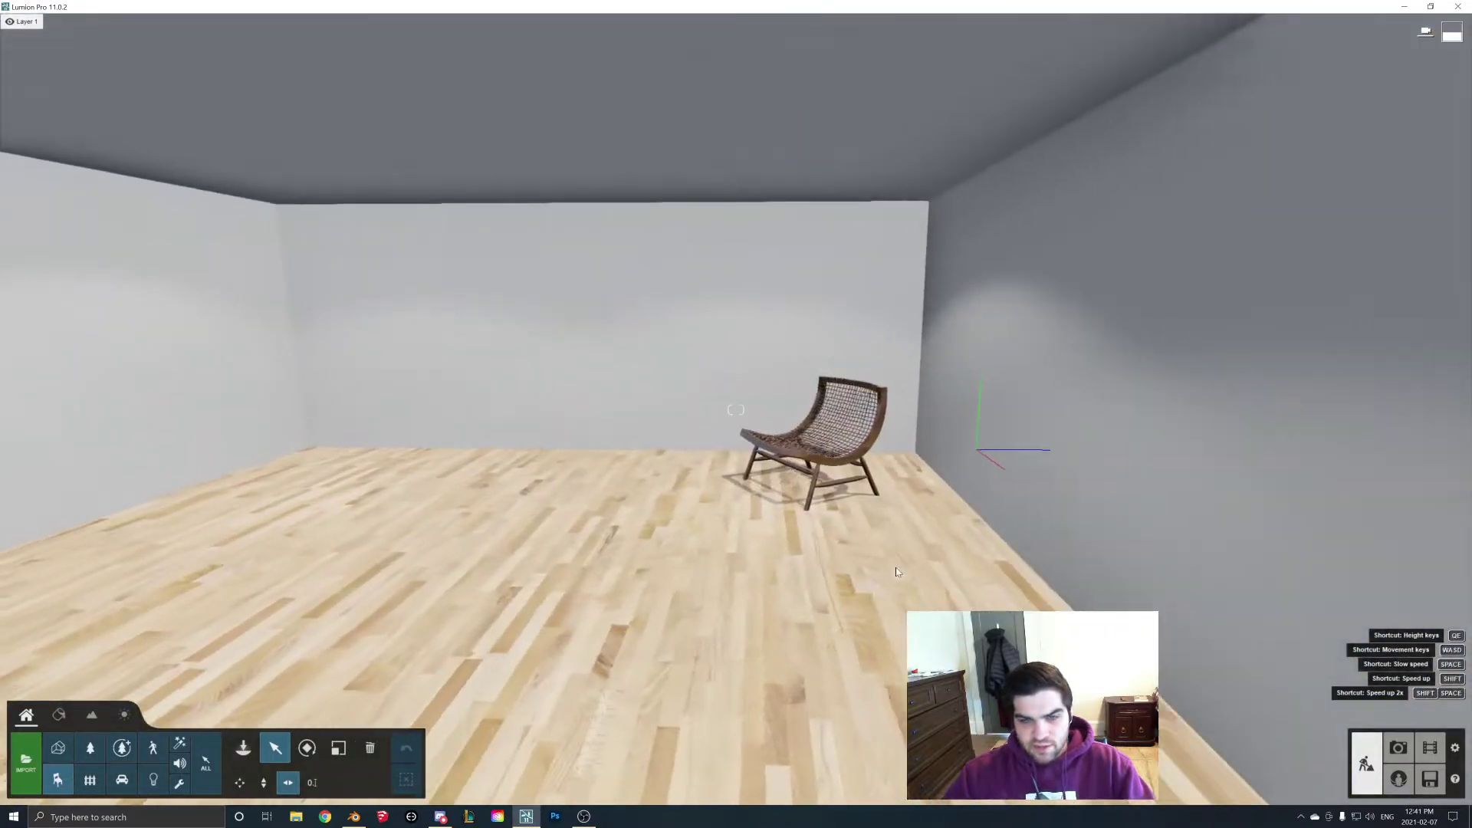
key("s")
right_click_drag(897, 571, 776, 537)
key("w")
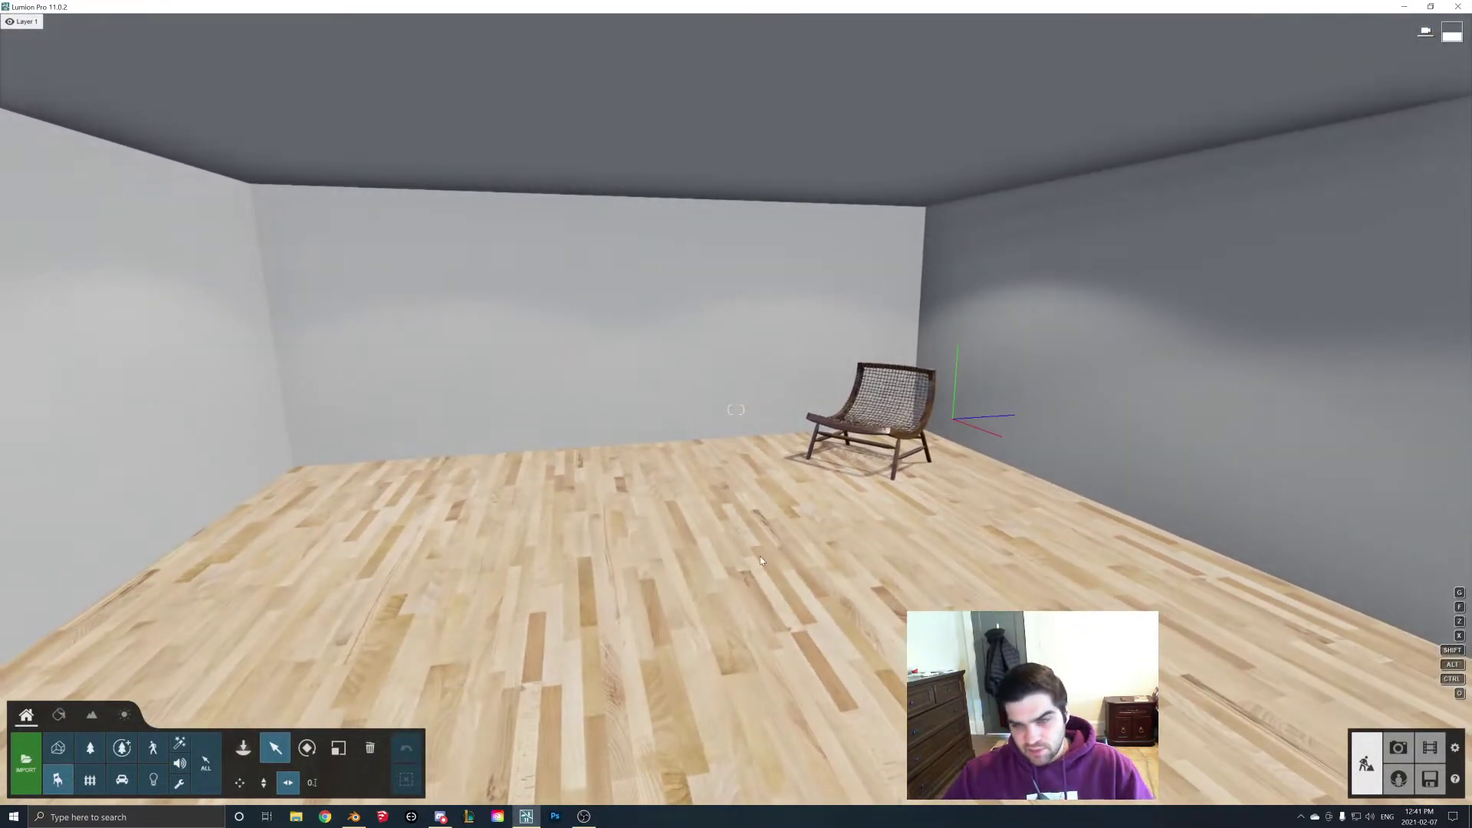
key("s")
key("q")
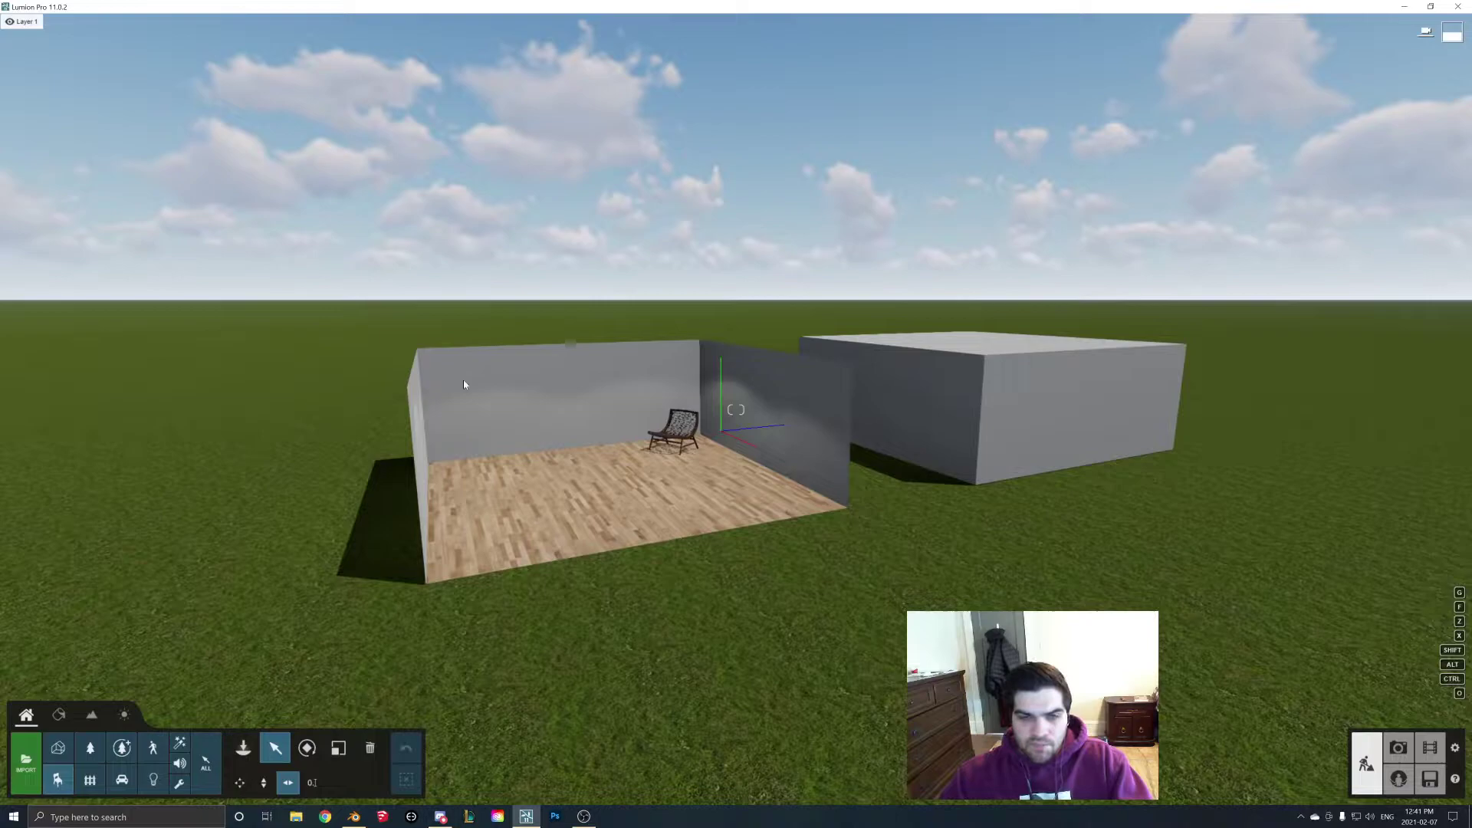
key("w")
key("e")
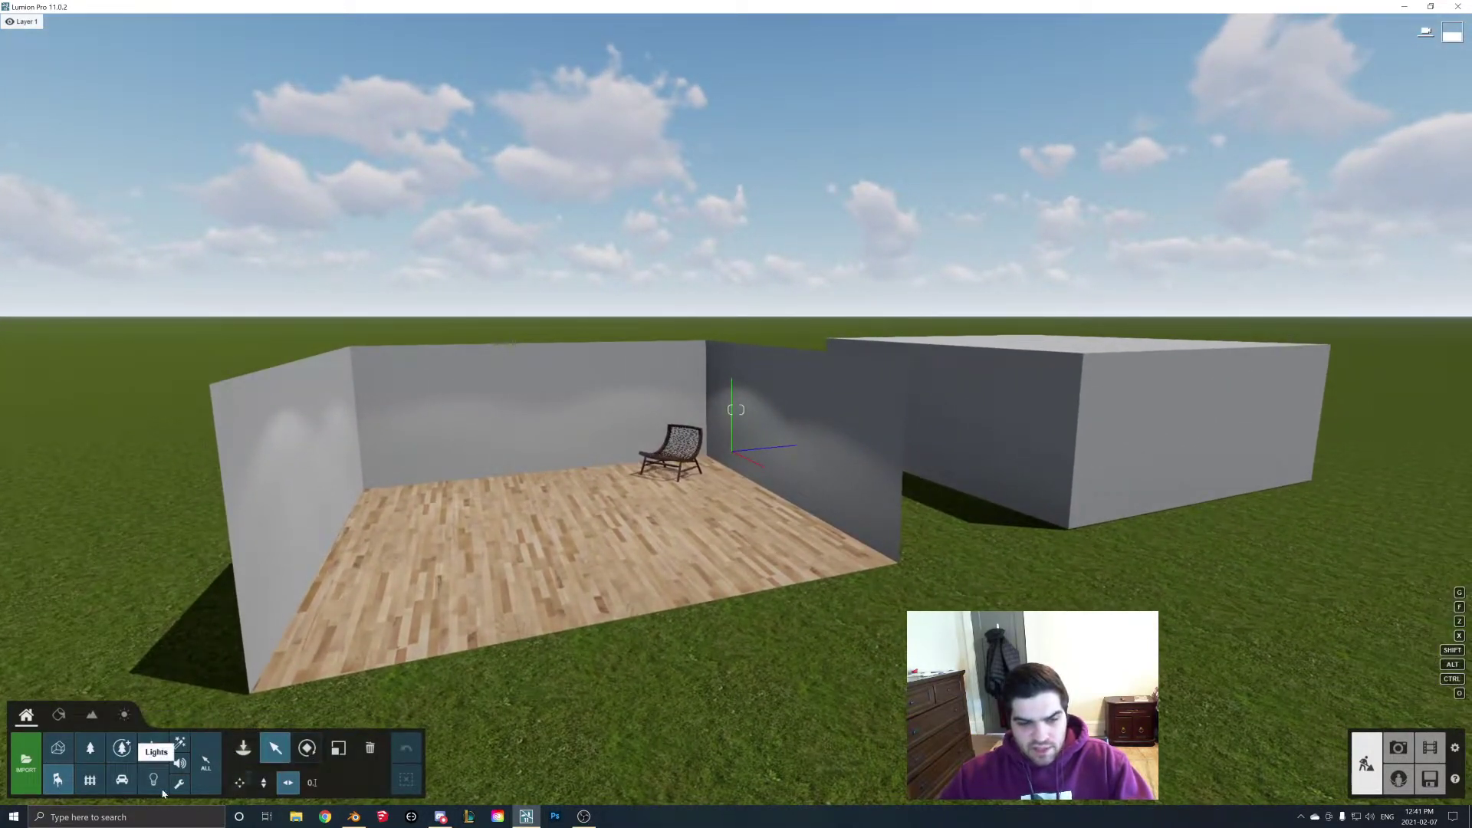
left_click(161, 790)
left_click(383, 363)
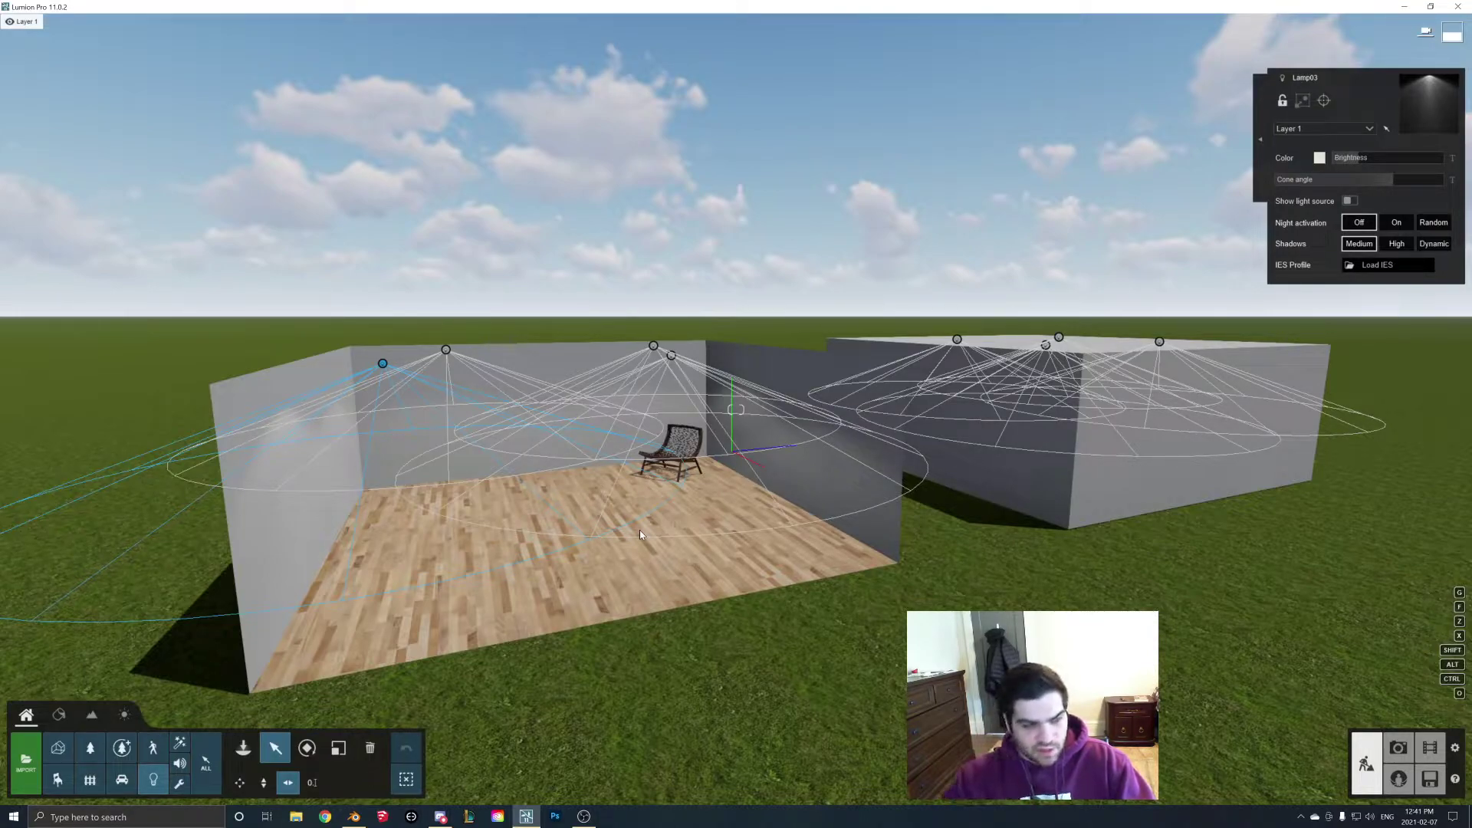
Step: Enter Photo mode, load the first saved chair view, and check the Real Skies effect
left_click(1398, 748)
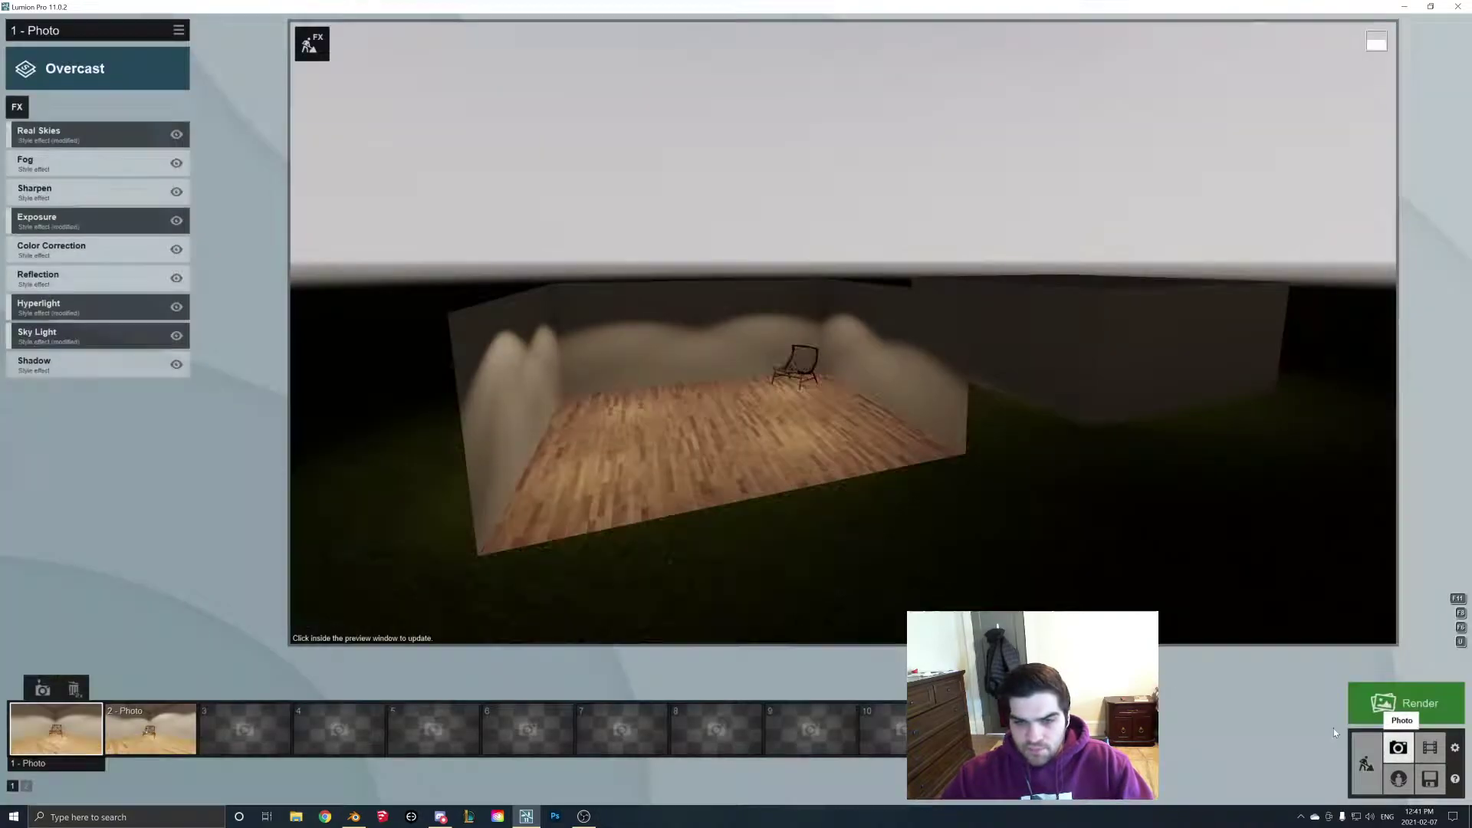
left_click(55, 728)
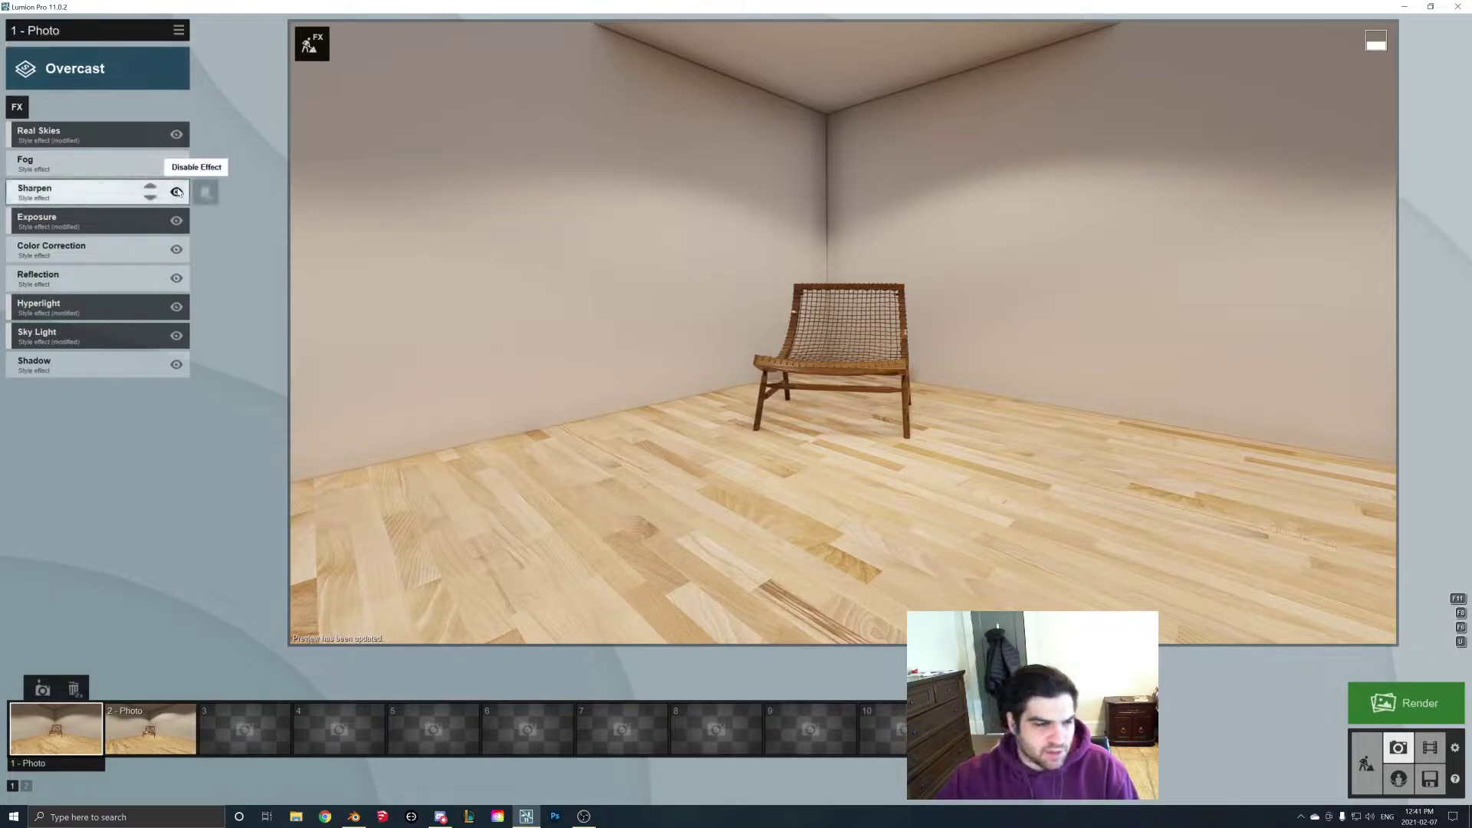
left_click(92, 134)
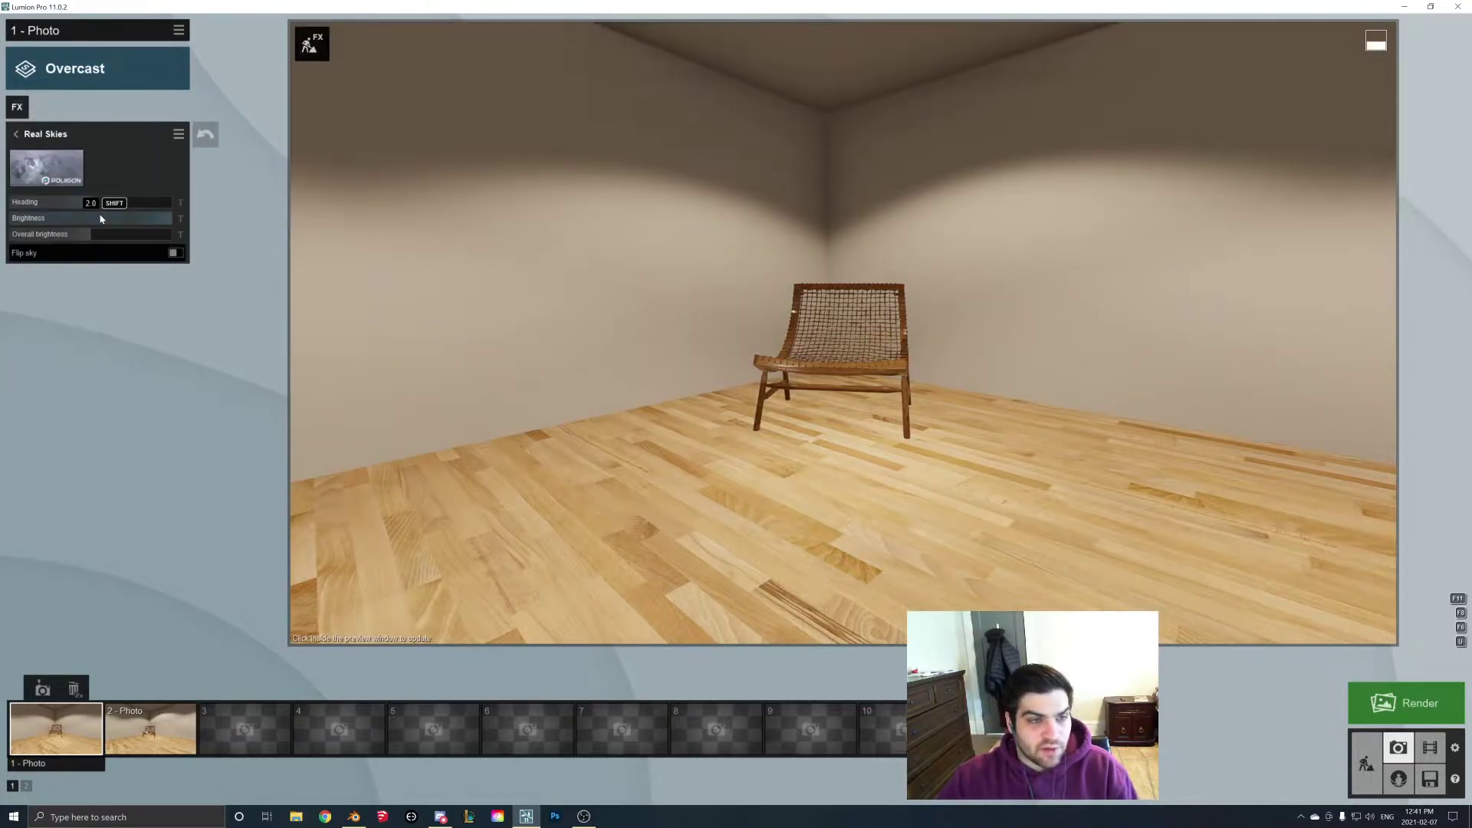
left_click(16, 133)
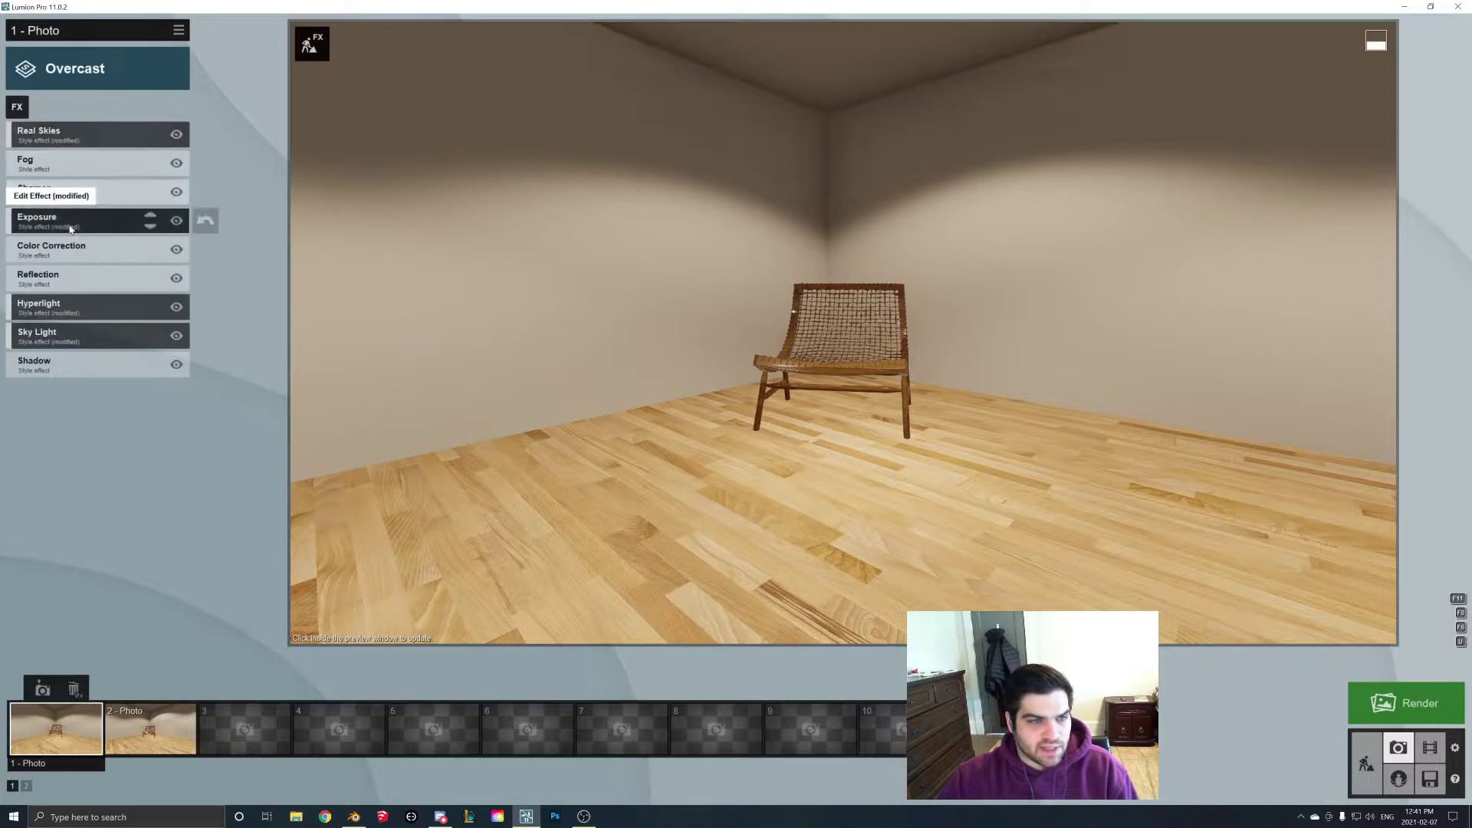
Step: Set the first photo's Exposure effect to 0.5 and return to the effects list
left_click(71, 187)
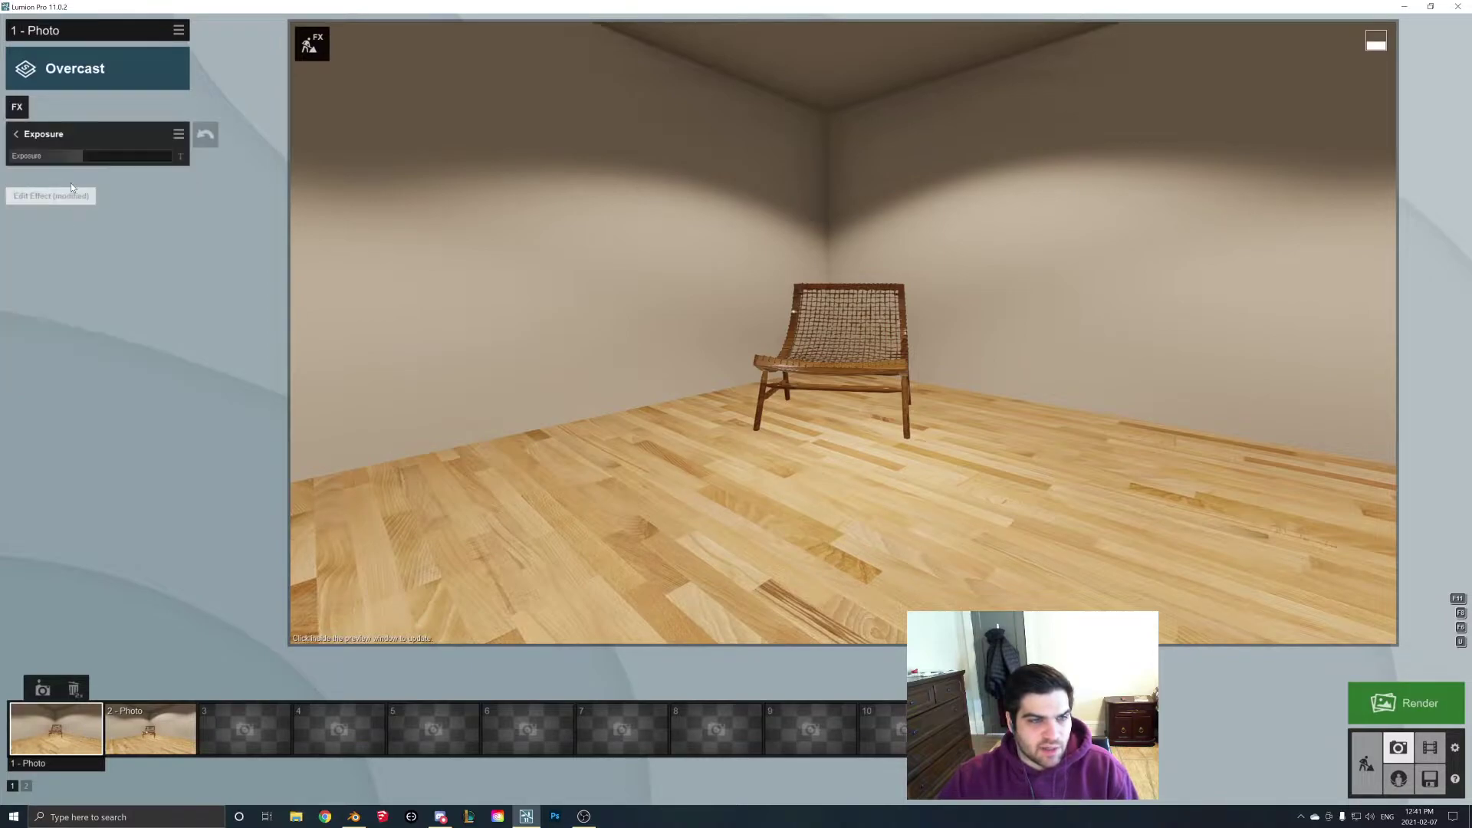
left_click(15, 133)
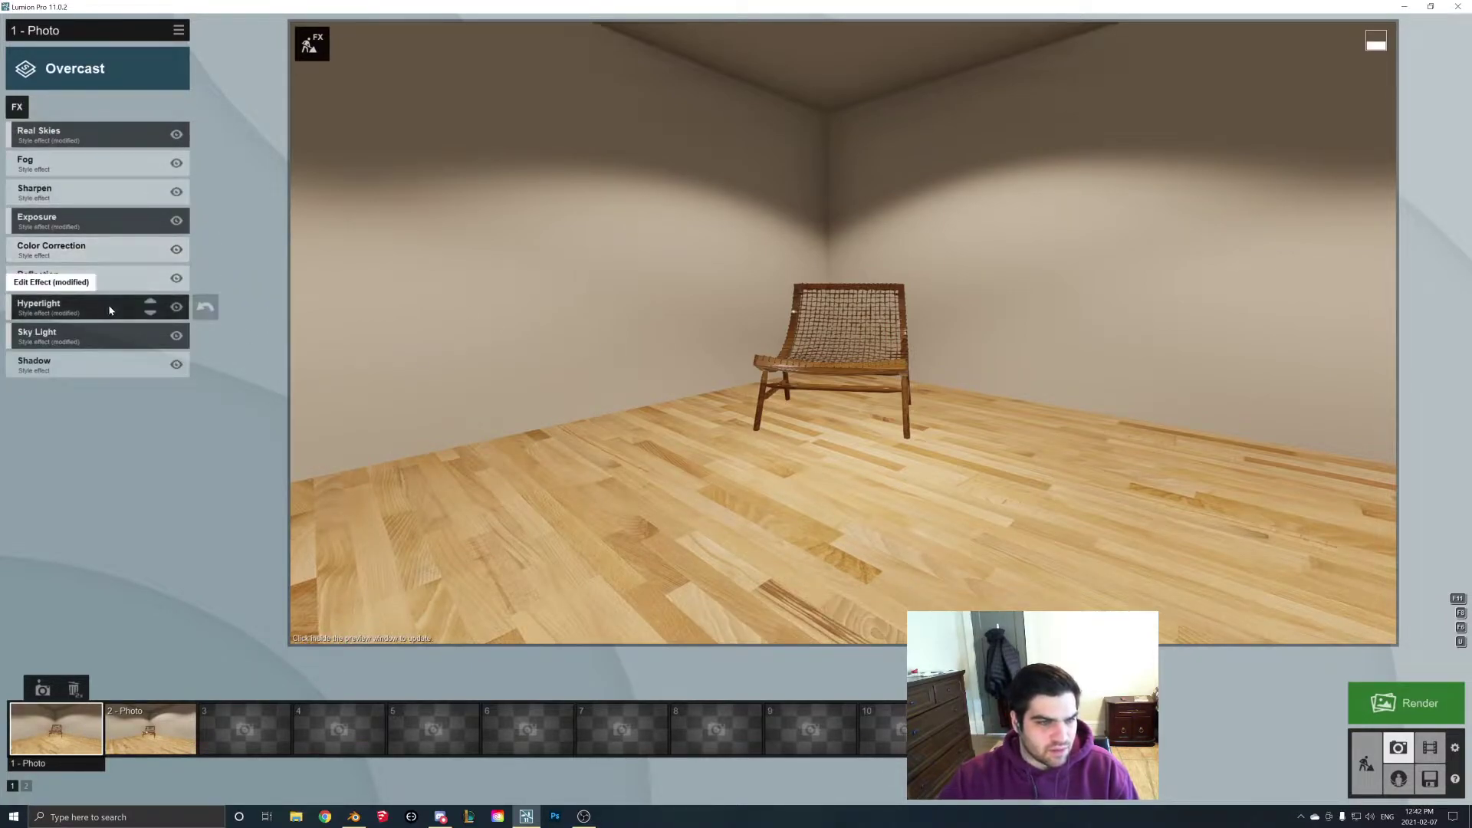
left_click(76, 220)
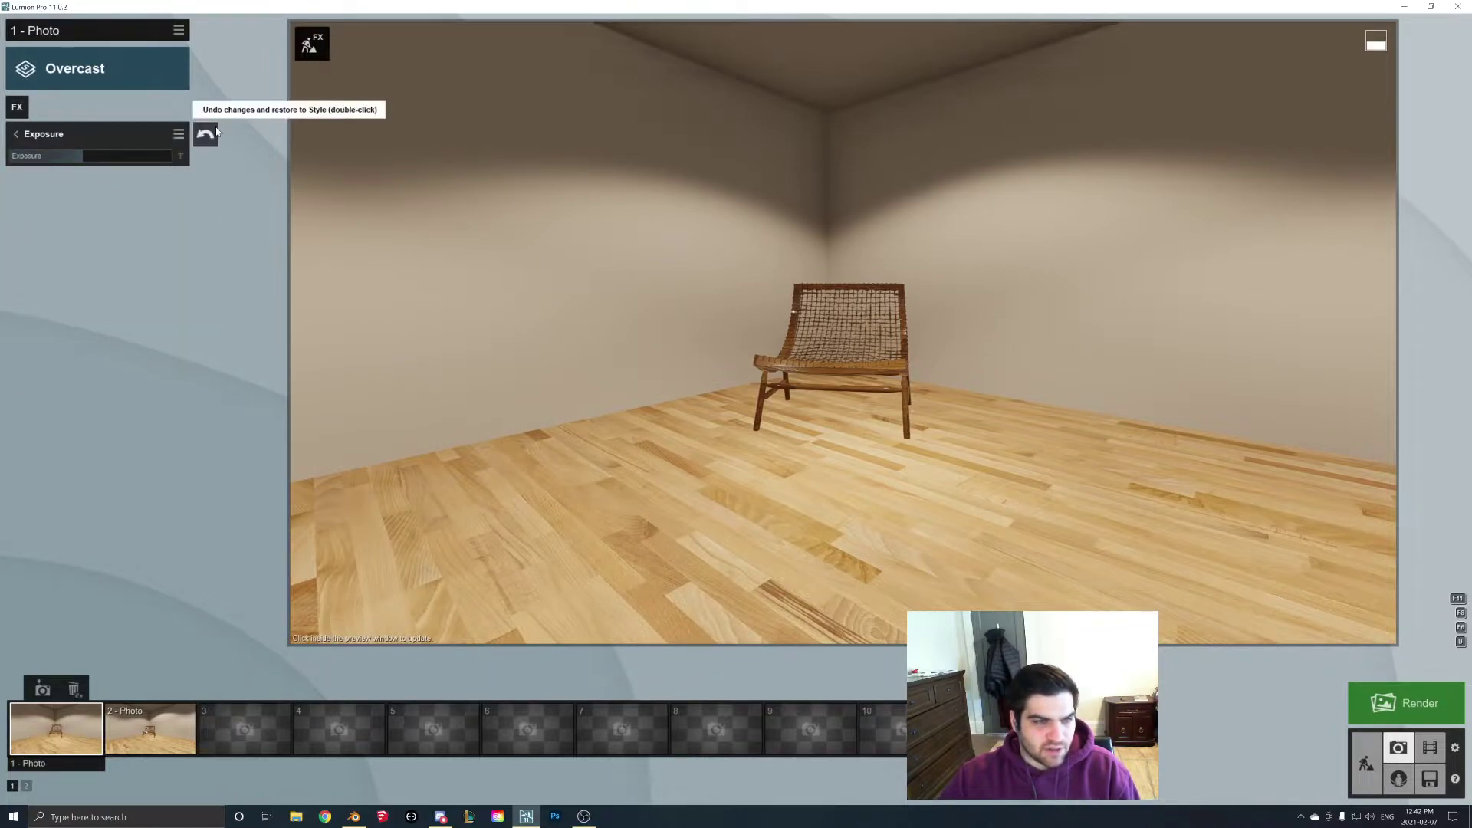
left_click(307, 163)
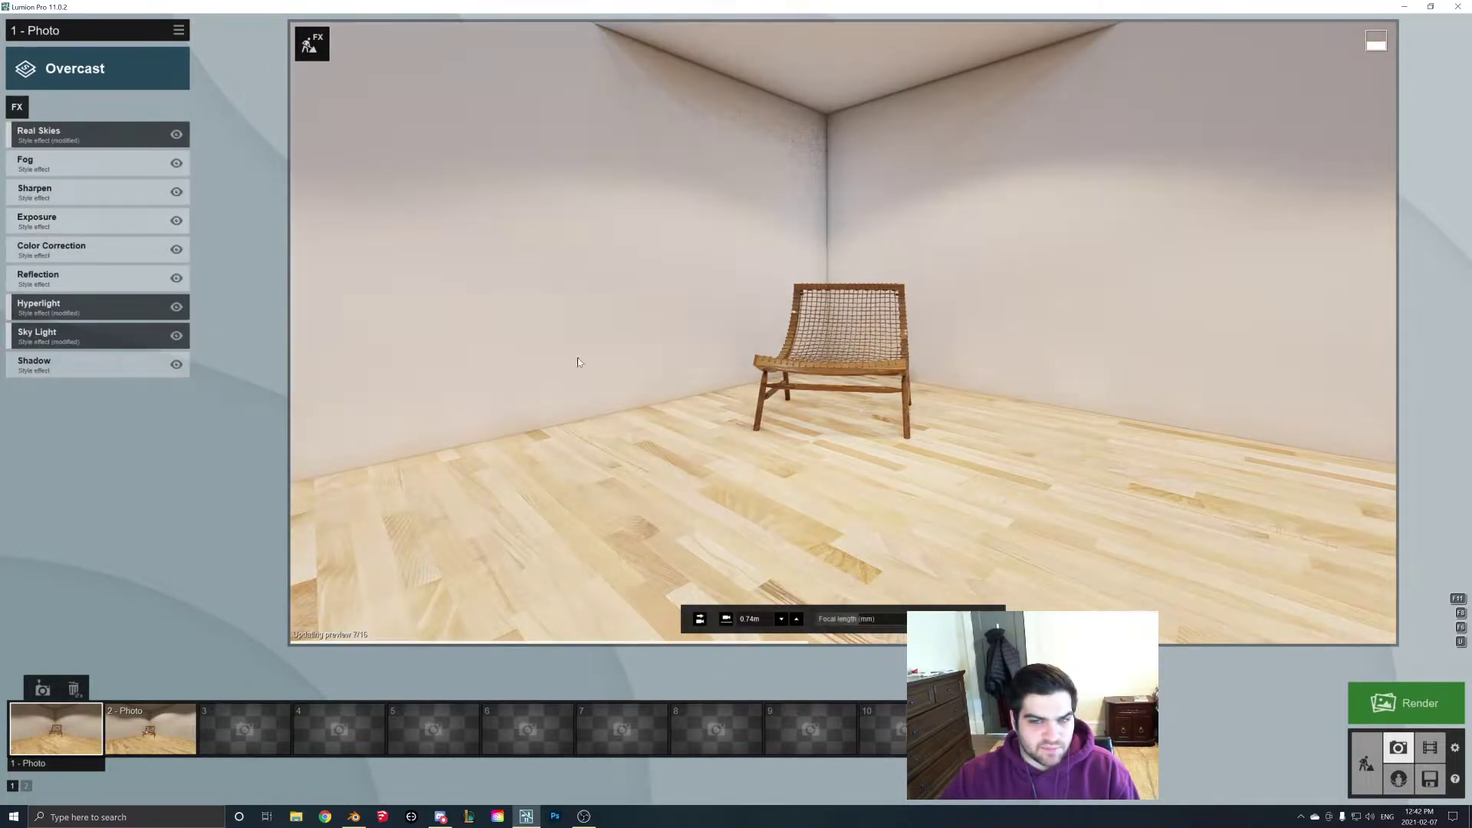
left_click(61, 225)
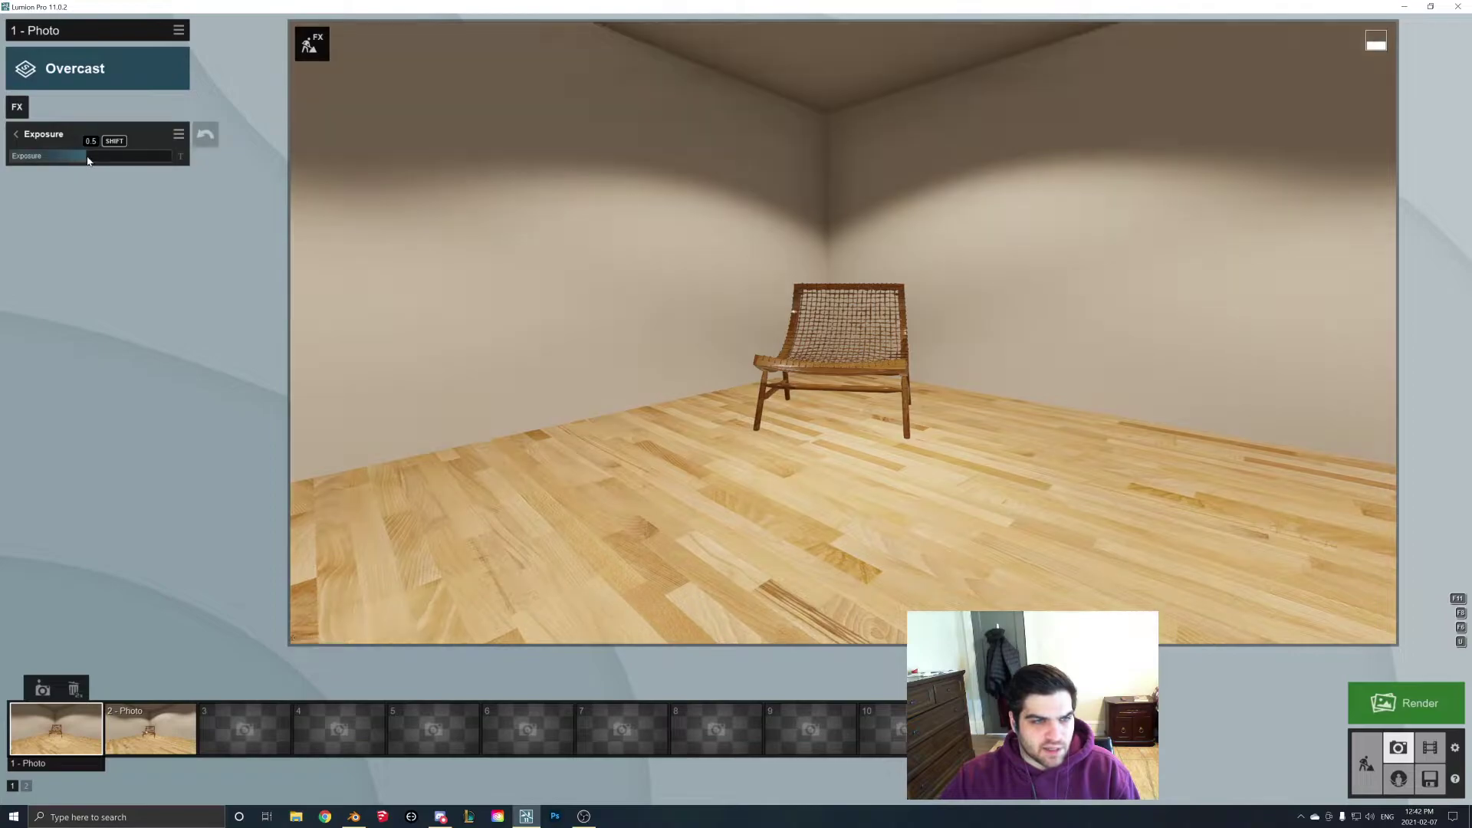
left_click(18, 136)
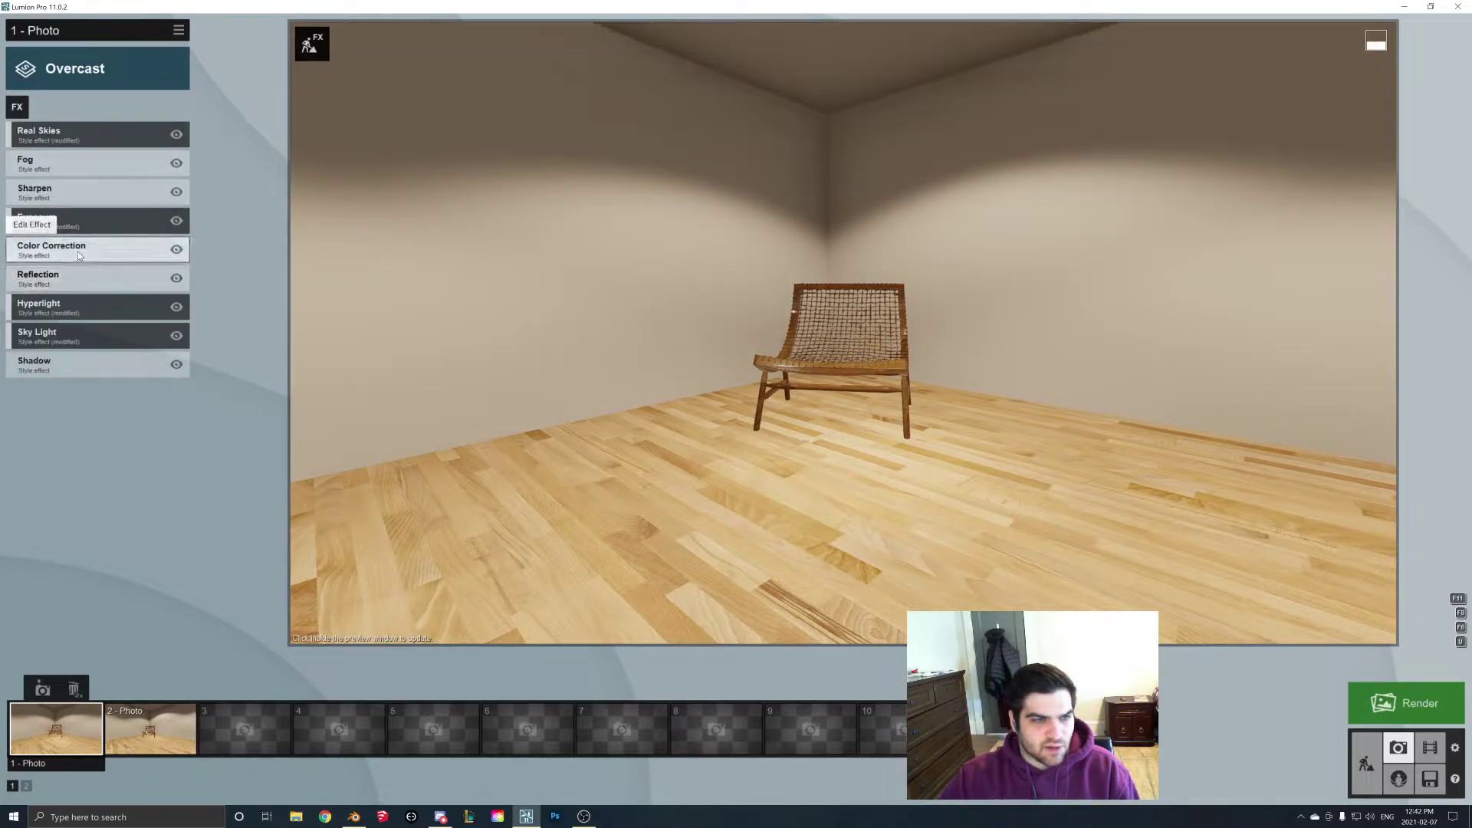
Step: Open Hyperlight and toggle its 'Enable in preview' off, then back on
left_click(89, 304)
left_click(175, 175)
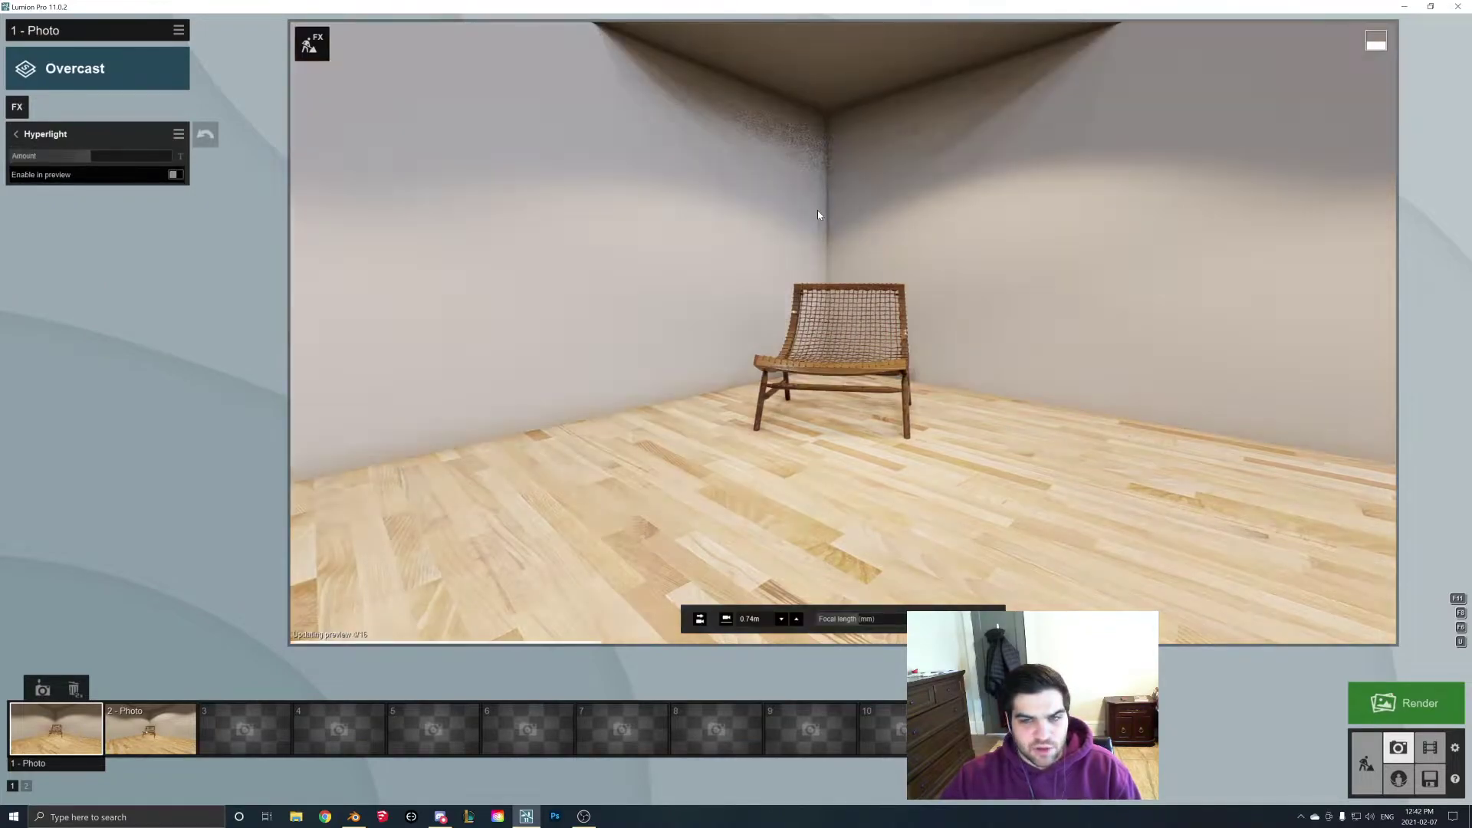
left_click(176, 175)
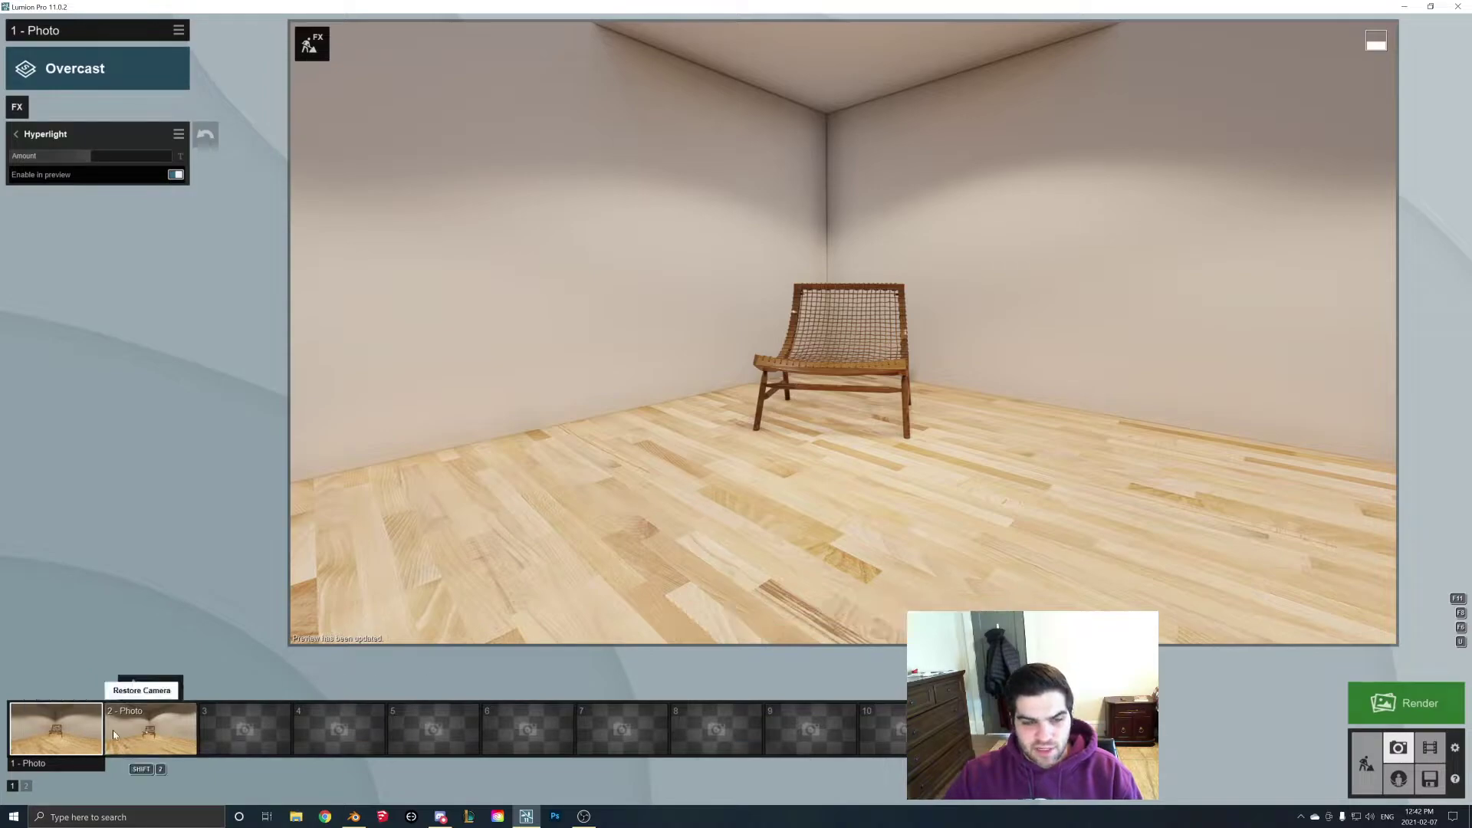
Step: Compare the second and first photo views, refreshing each preview render
left_click(150, 729)
left_click(900, 284)
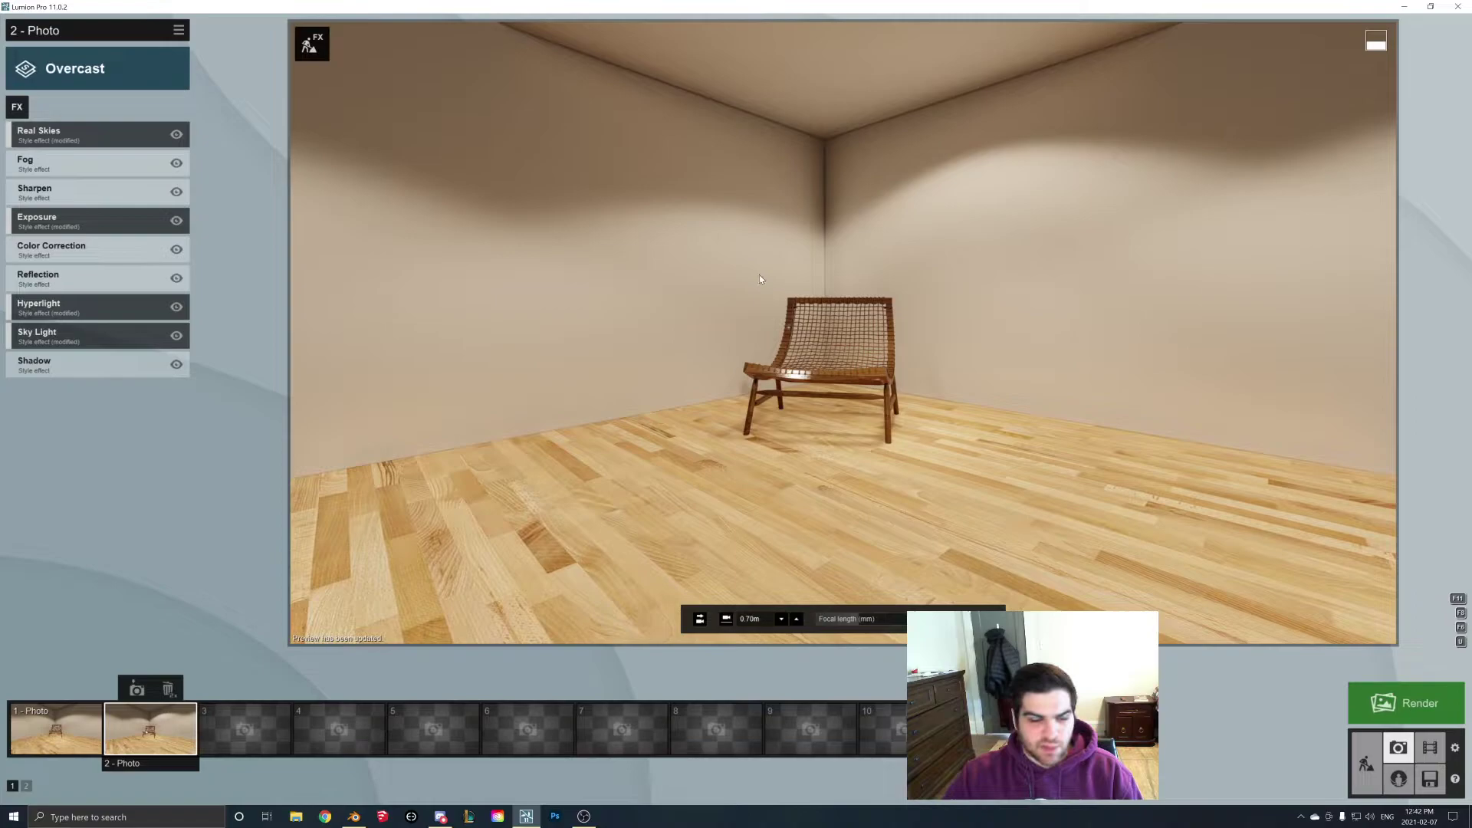
left_click(55, 728)
left_click(969, 158)
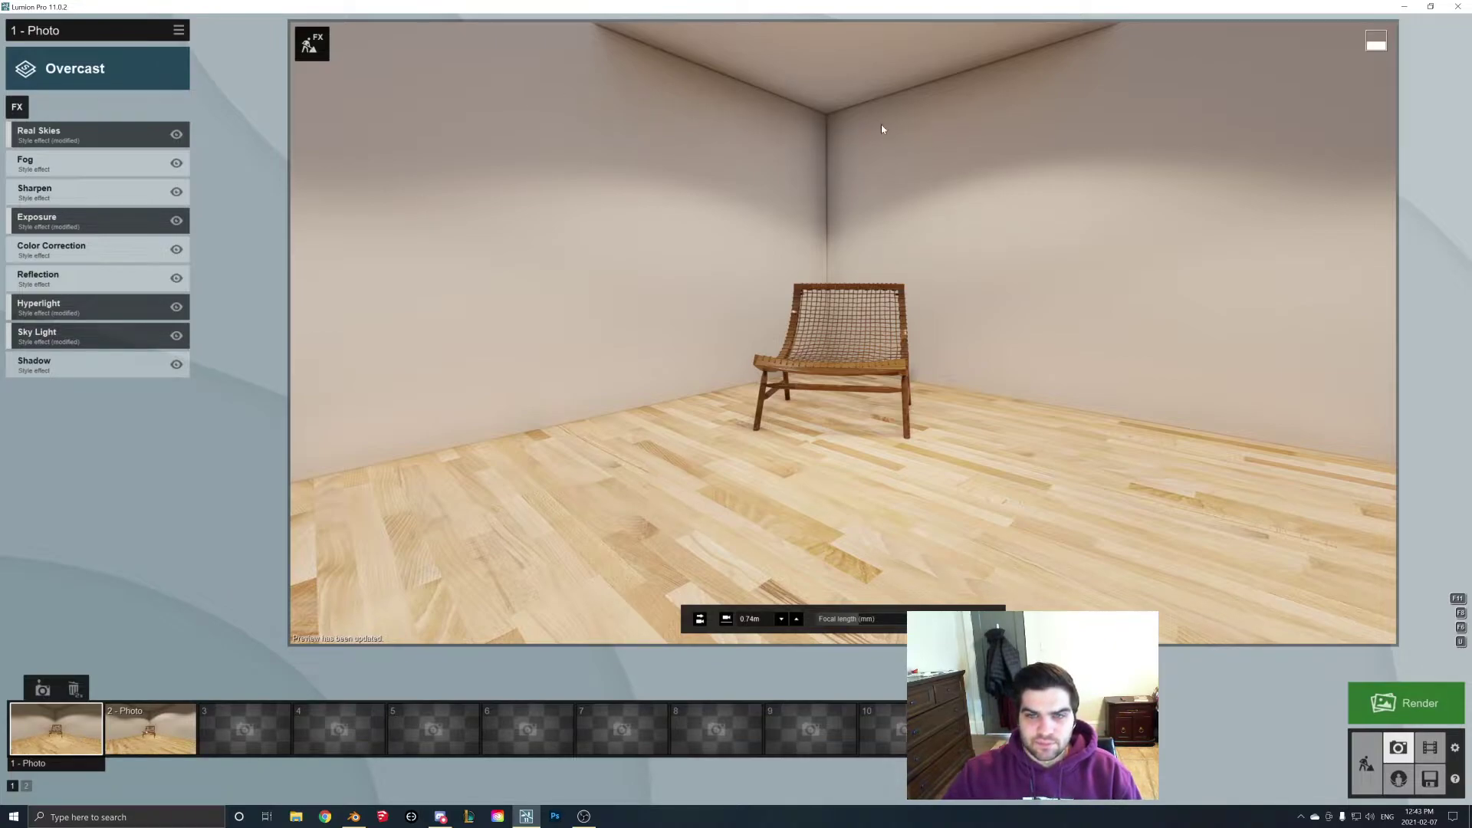
left_click(151, 728)
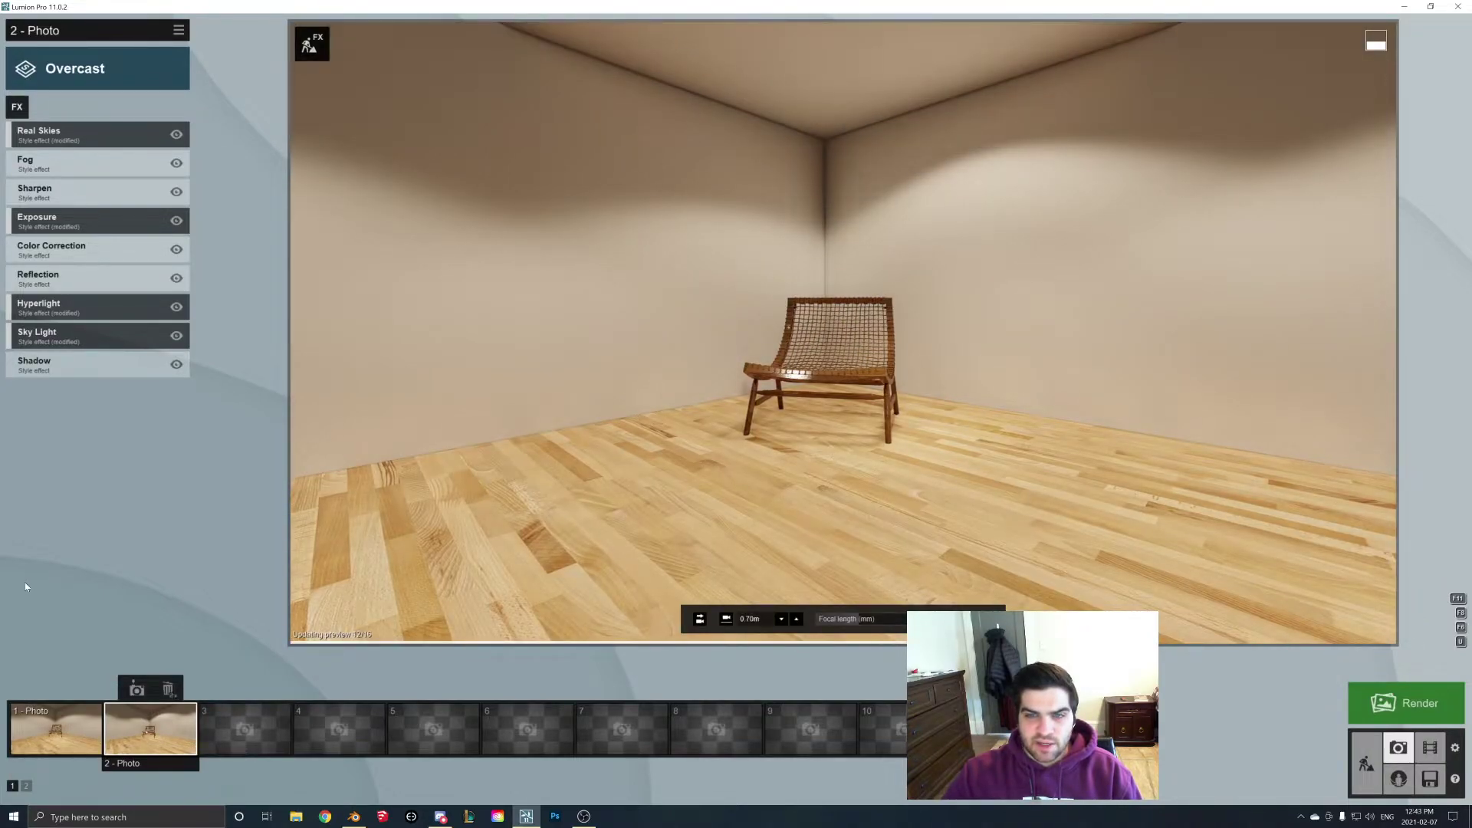
left_click(53, 732)
left_click(867, 206)
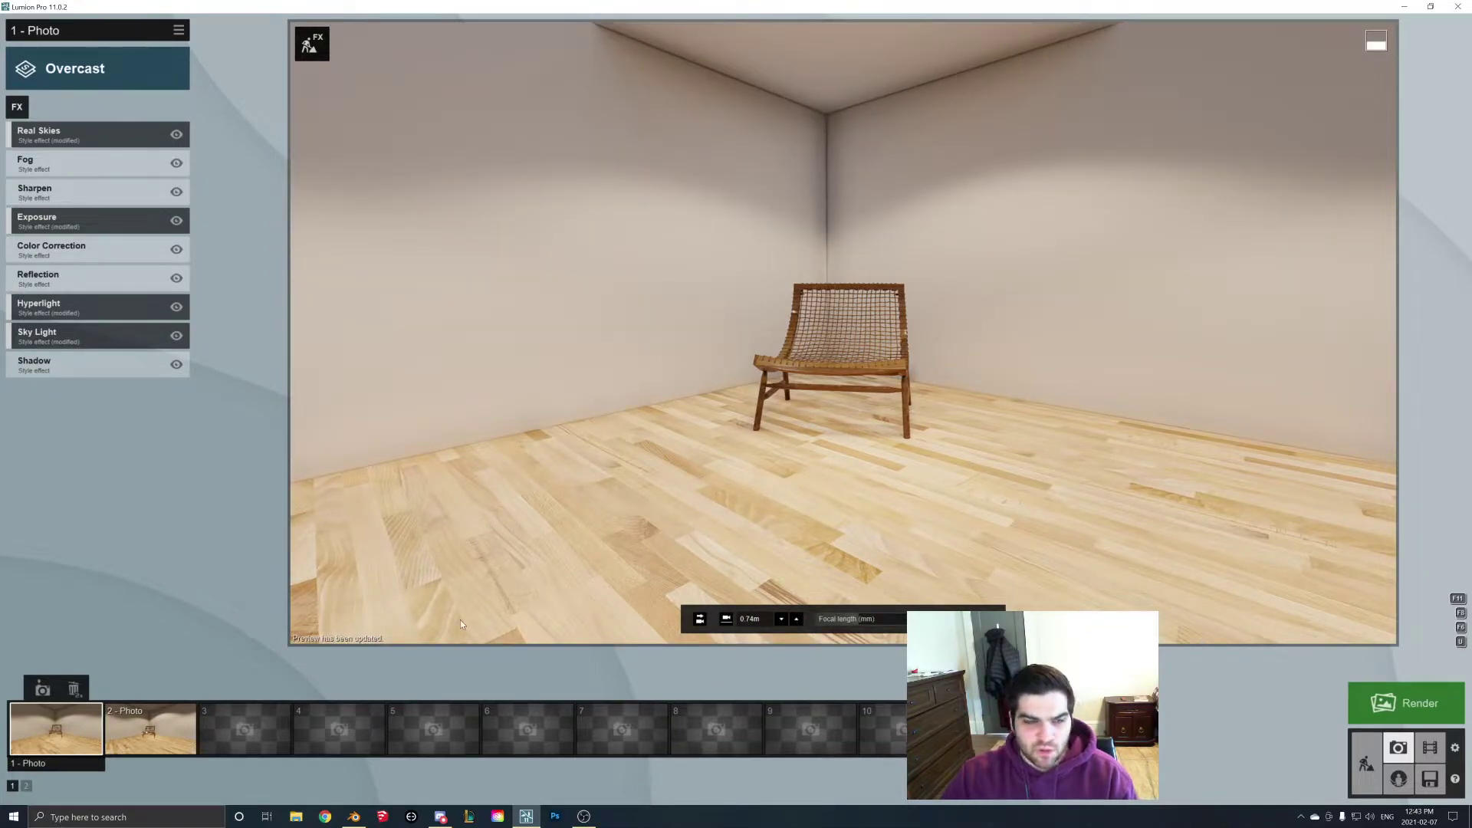
Step: Add Sky Light to the first photo and set its render quality to High
left_click(76, 335)
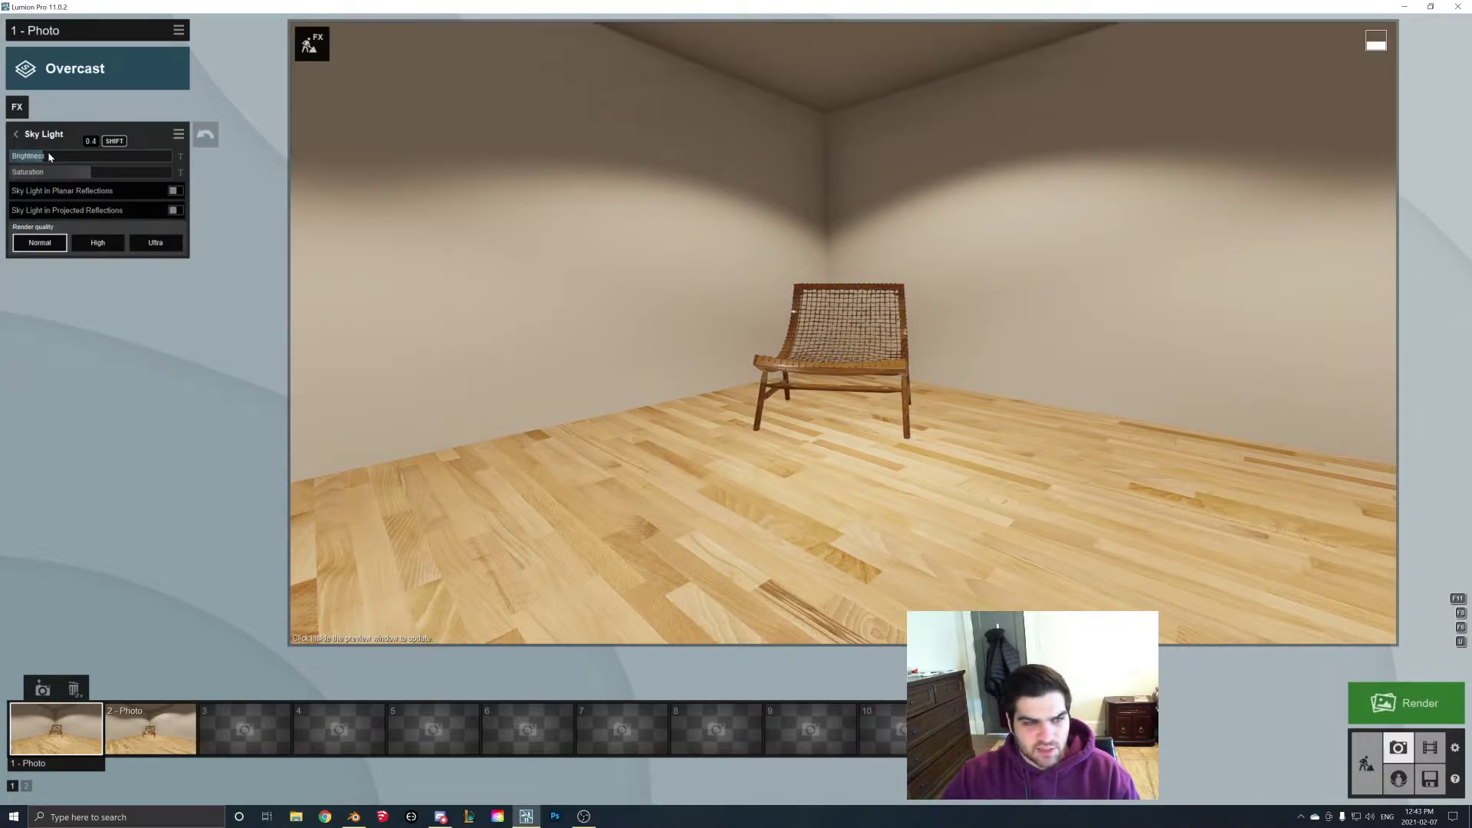
left_click(876, 303)
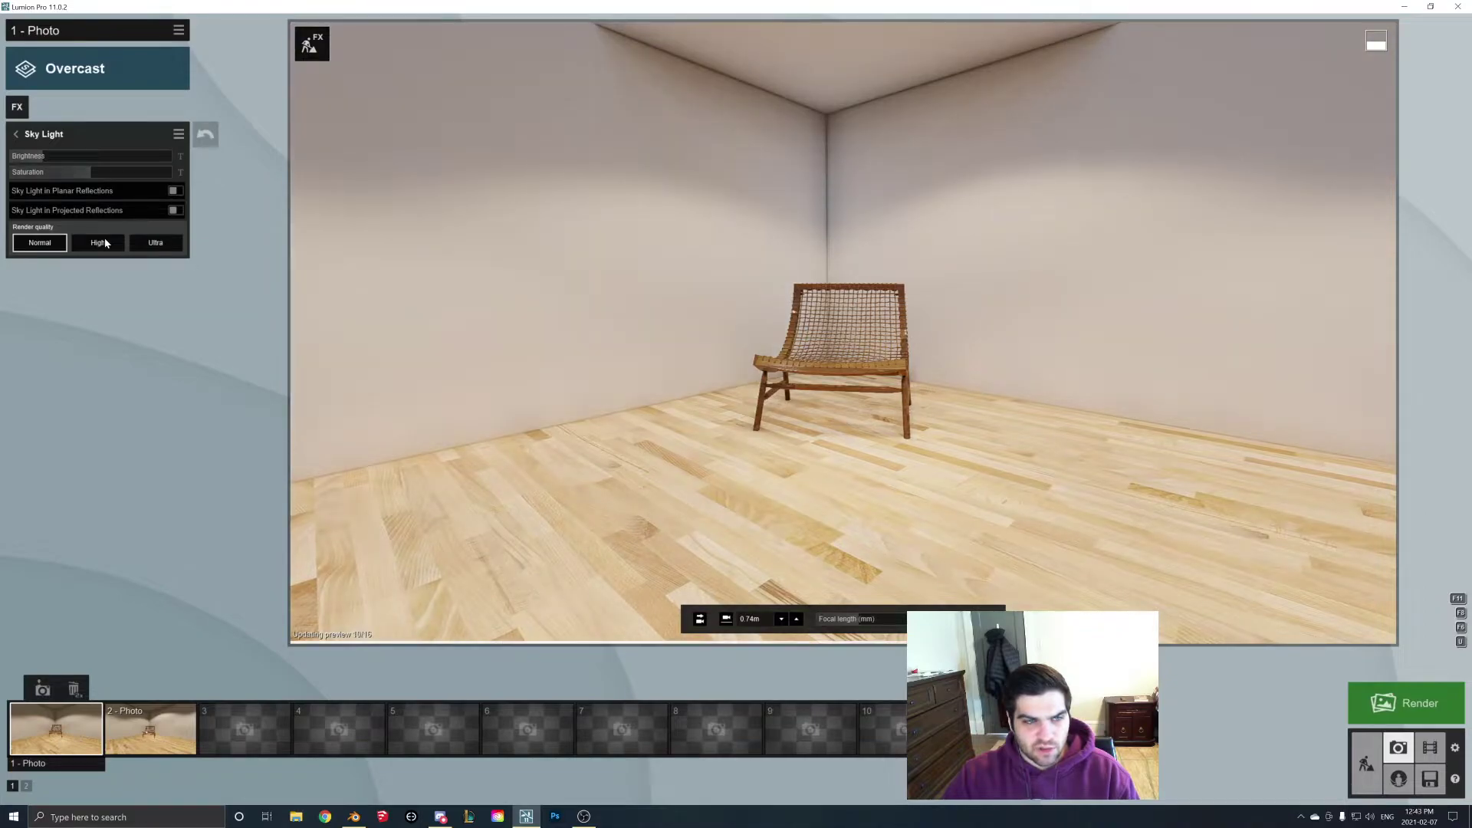
left_click(98, 242)
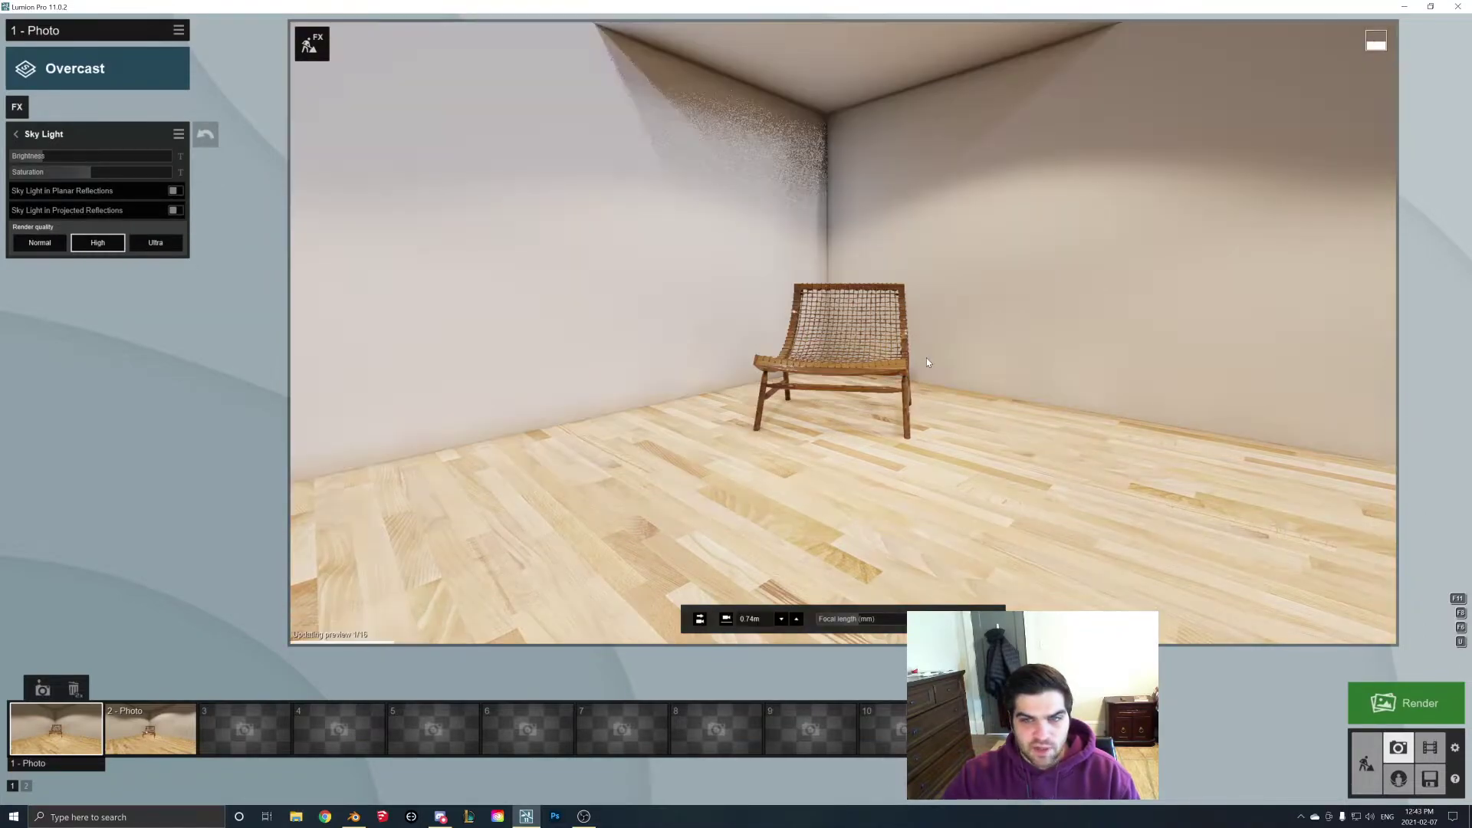
Step: Reset Sky Light quality to Normal and render both photos as 1920x1080 Desktop JPGs
left_click(39, 242)
left_click(916, 404)
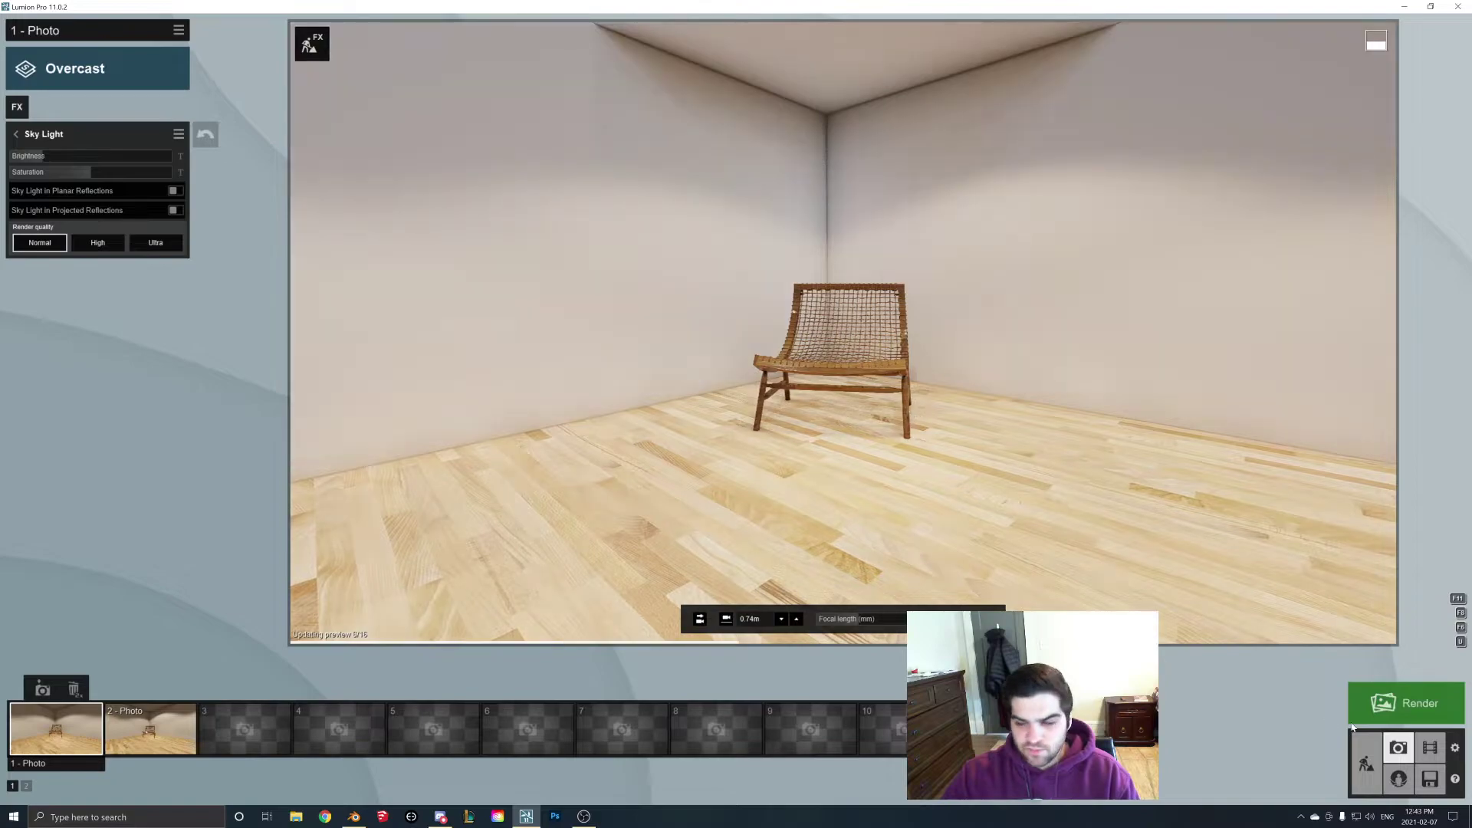
left_click(1400, 712)
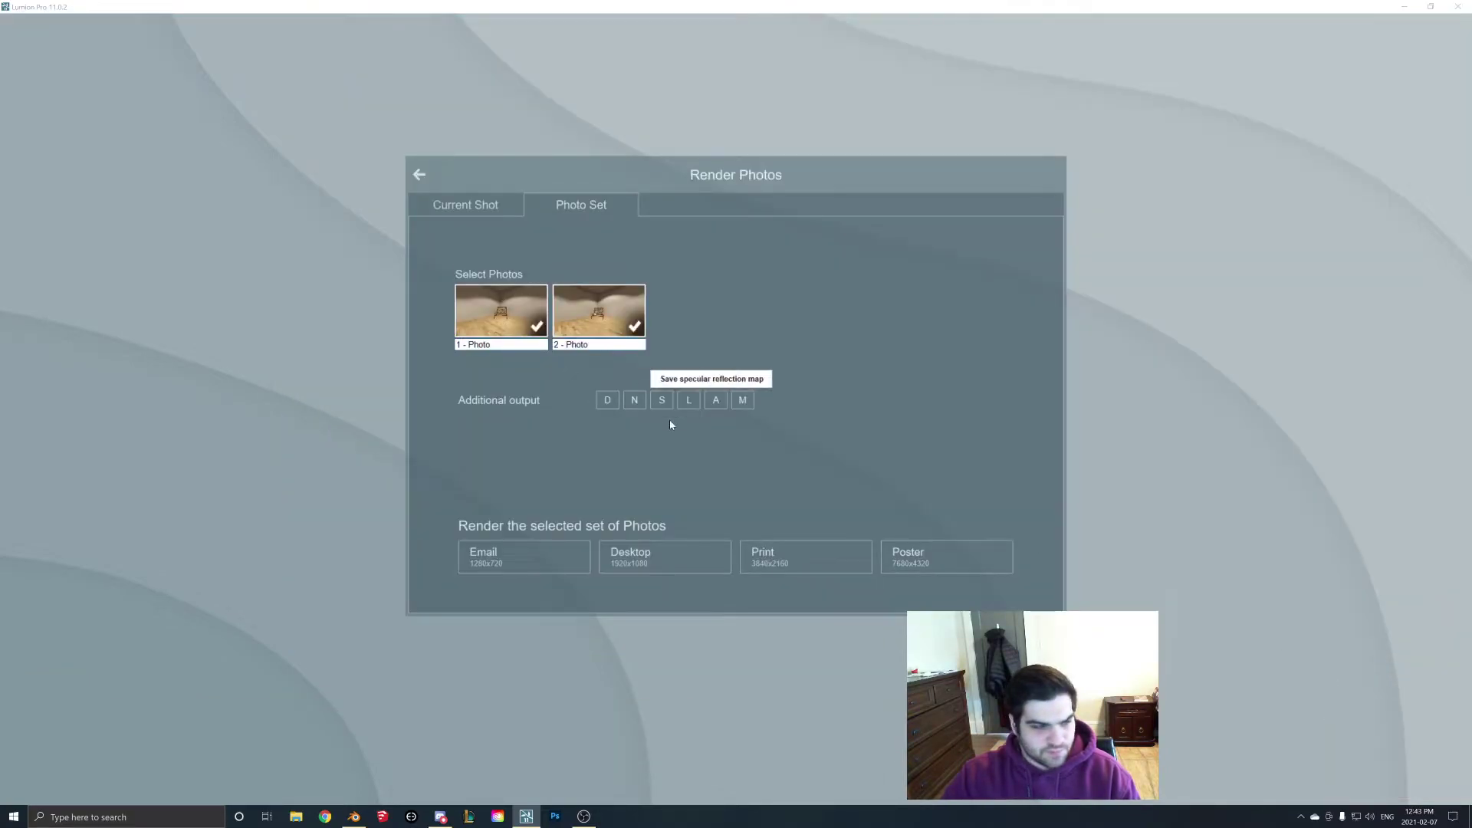
left_click(678, 564)
key("Return")
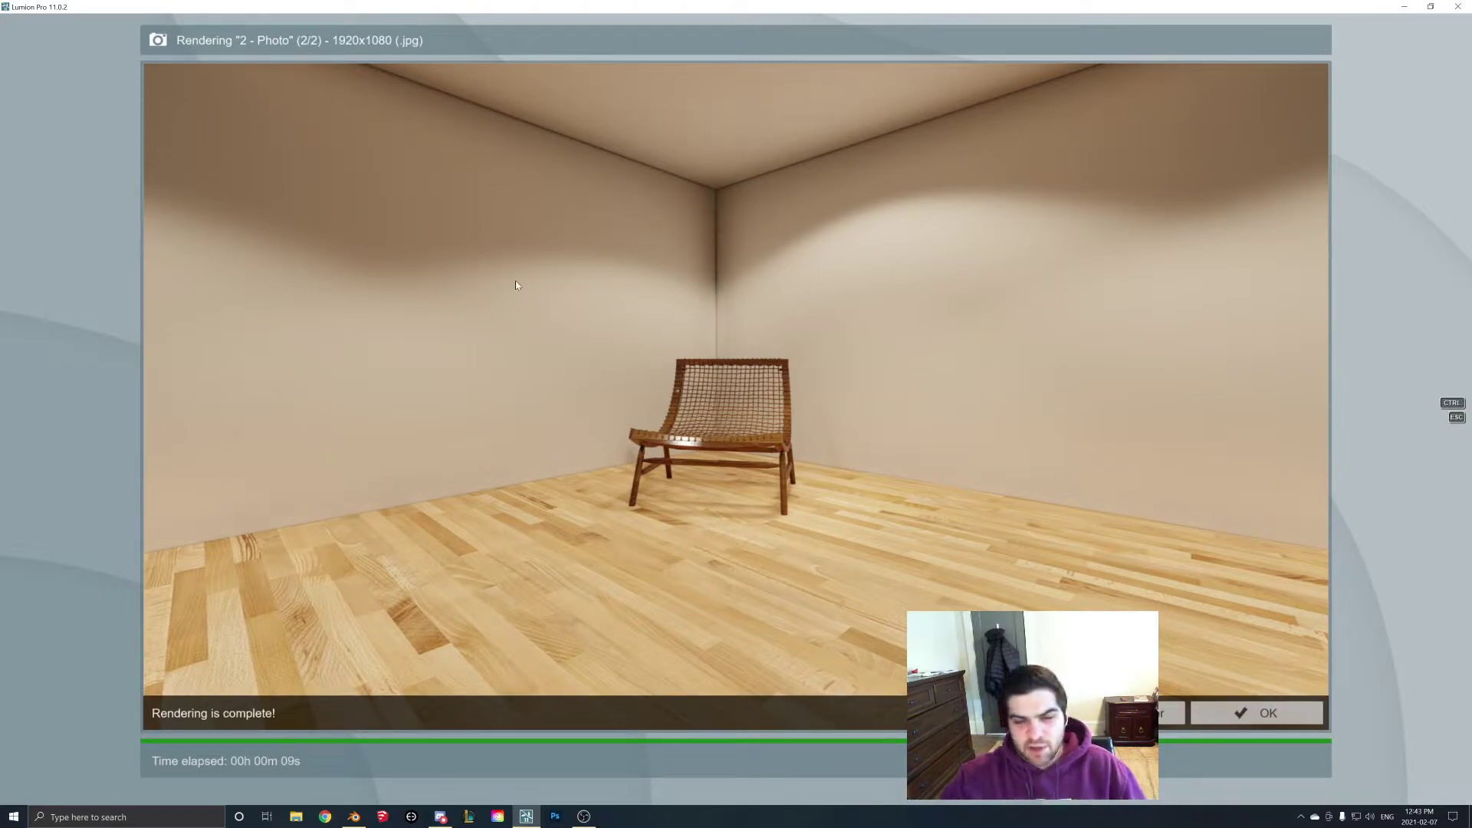
left_click(1276, 713)
Step: Minimize Lumion and Blender, move 1_1 and 1_2 - Photo to mid-desktop, and open 1_1
left_click(1406, 7)
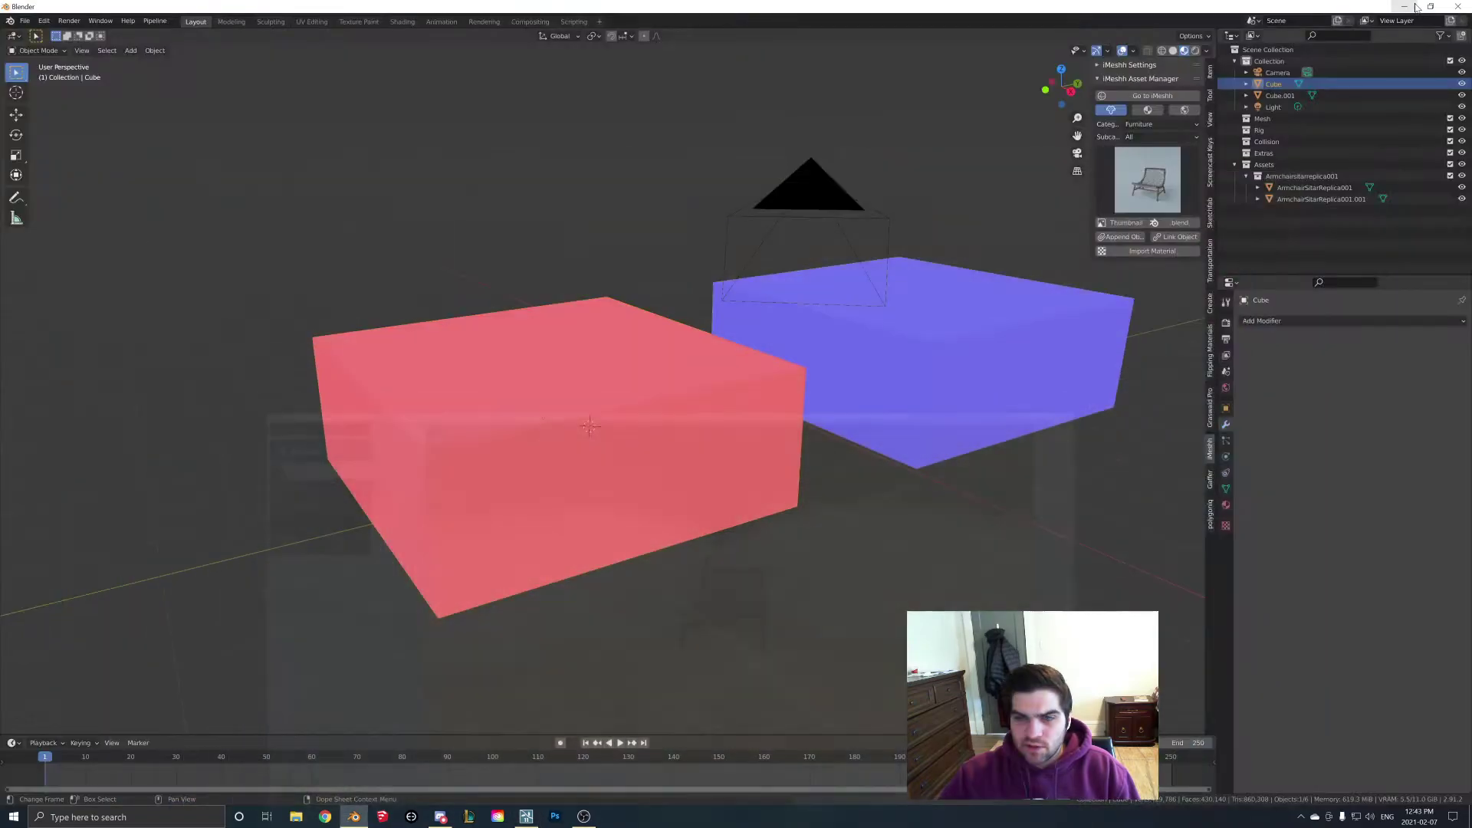
left_click(1407, 7)
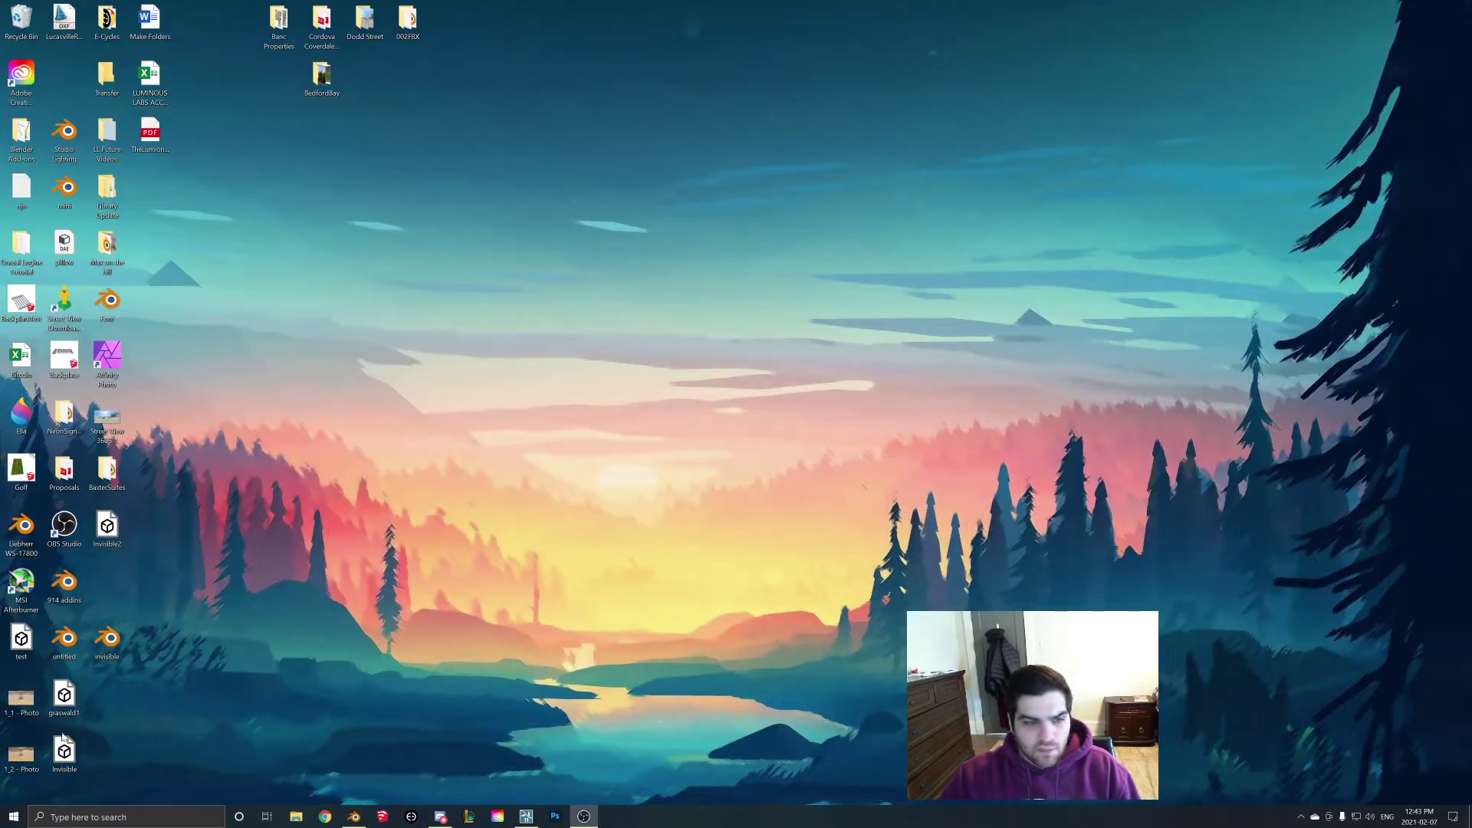
left_click_drag(21, 696, 708, 305)
left_click_drag(21, 754, 708, 362)
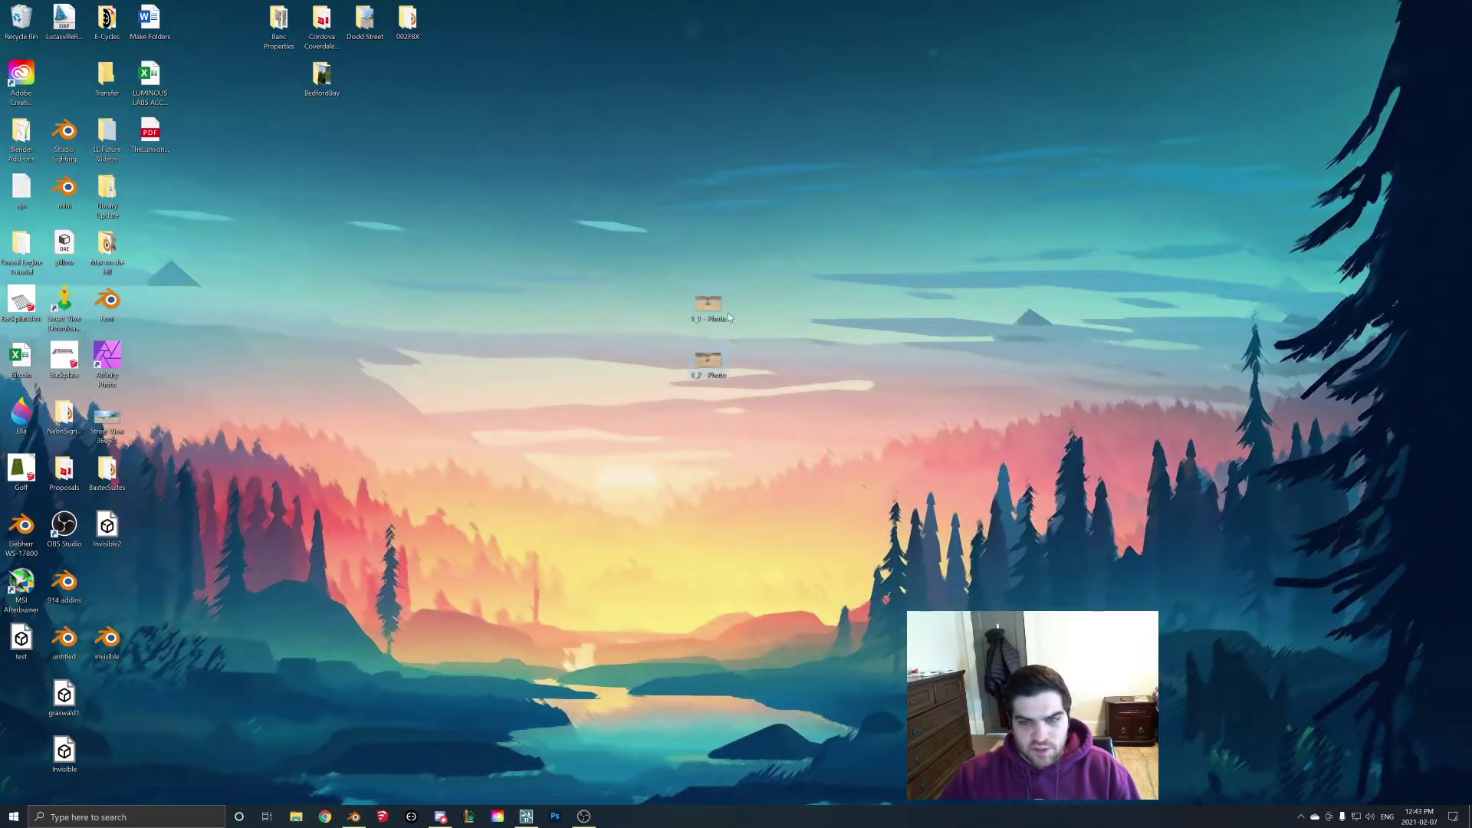
double_click(718, 307)
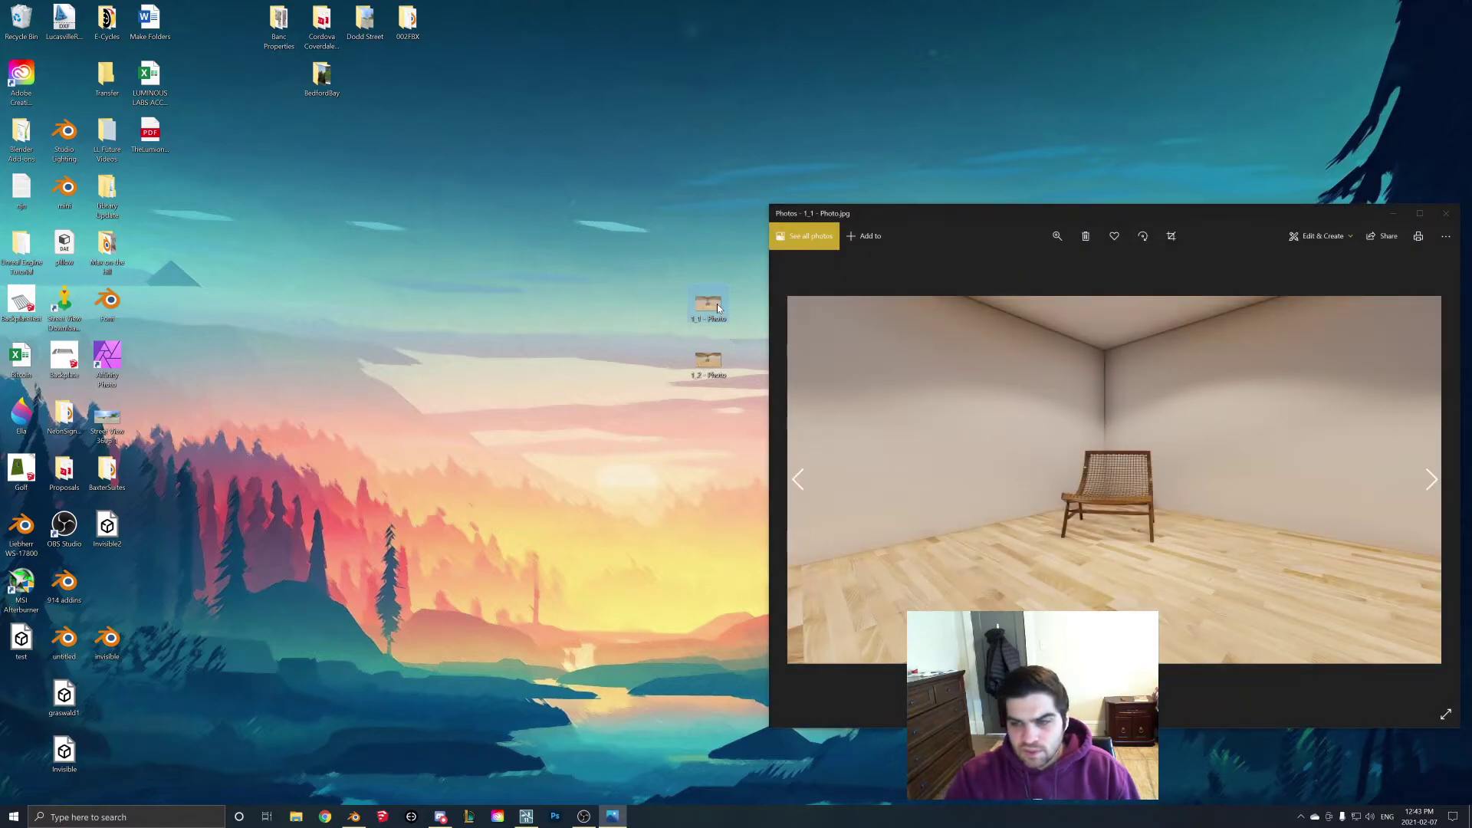
Step: Reopen 1_1 - Photo, flip to 1_2 and back, then maximize the Photos window
left_click(1446, 214)
left_click_drag(696, 376, 706, 306)
key("Return")
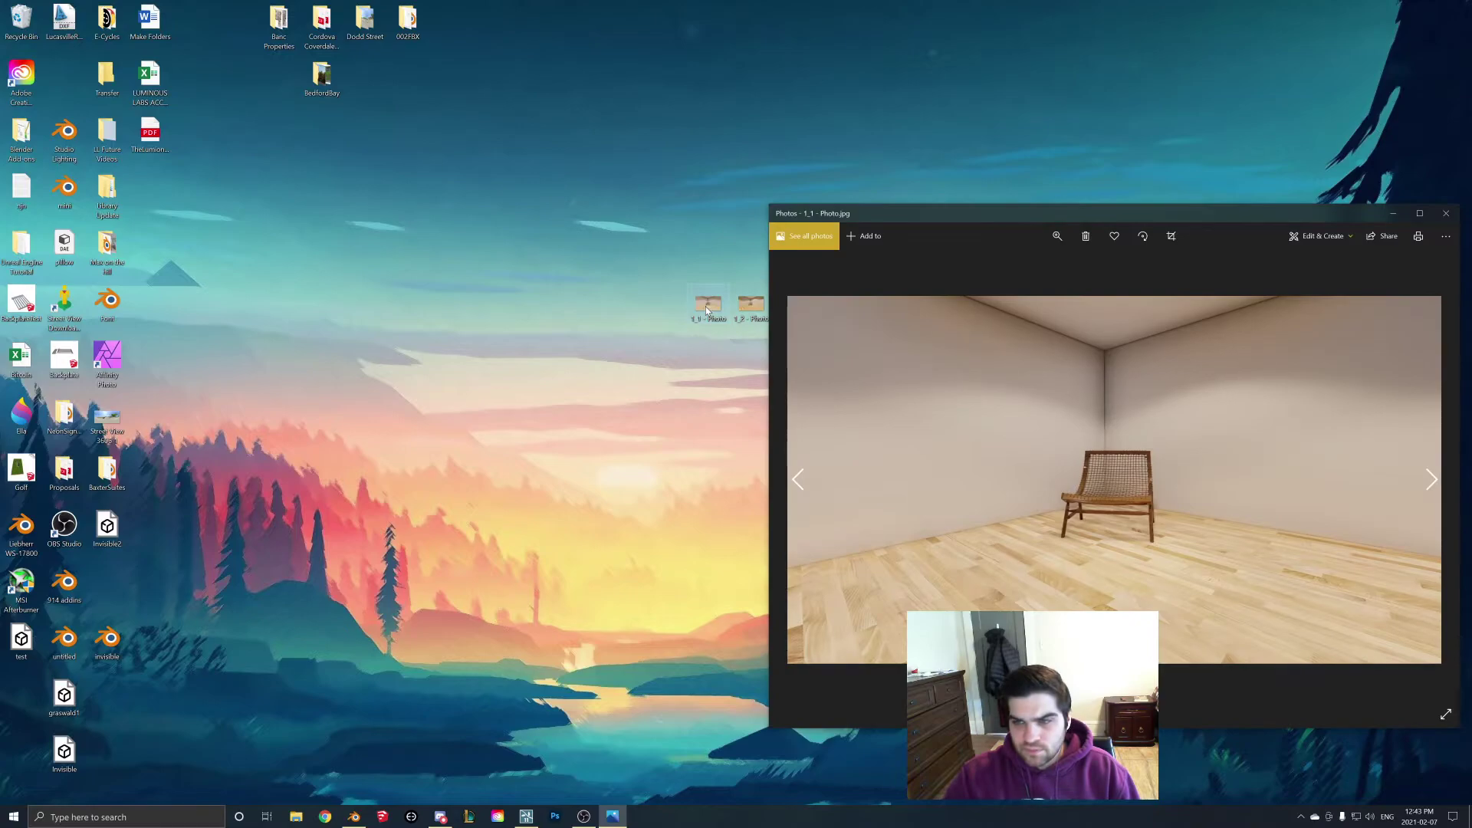
double_click(705, 306)
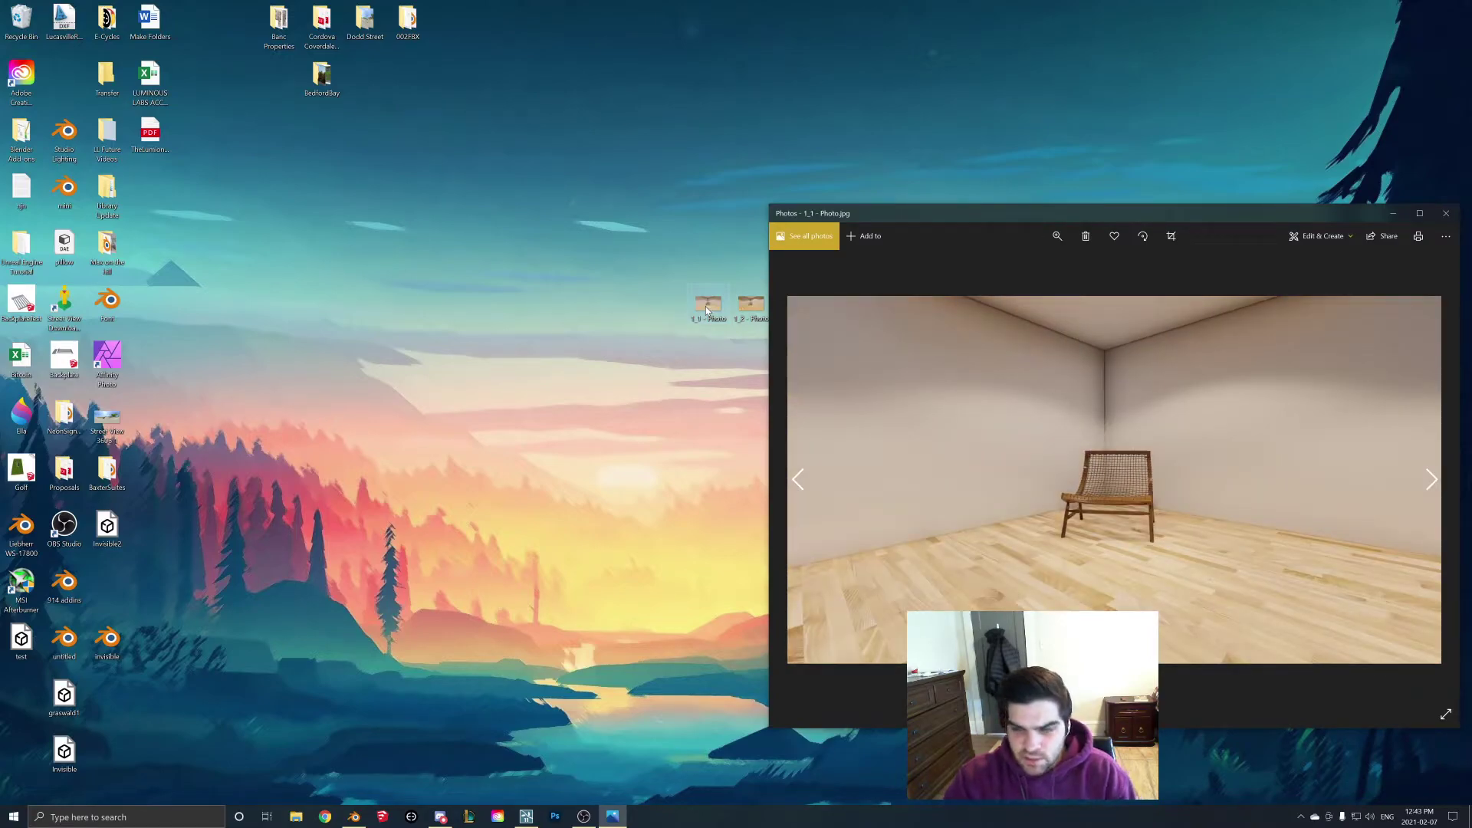
key("Right")
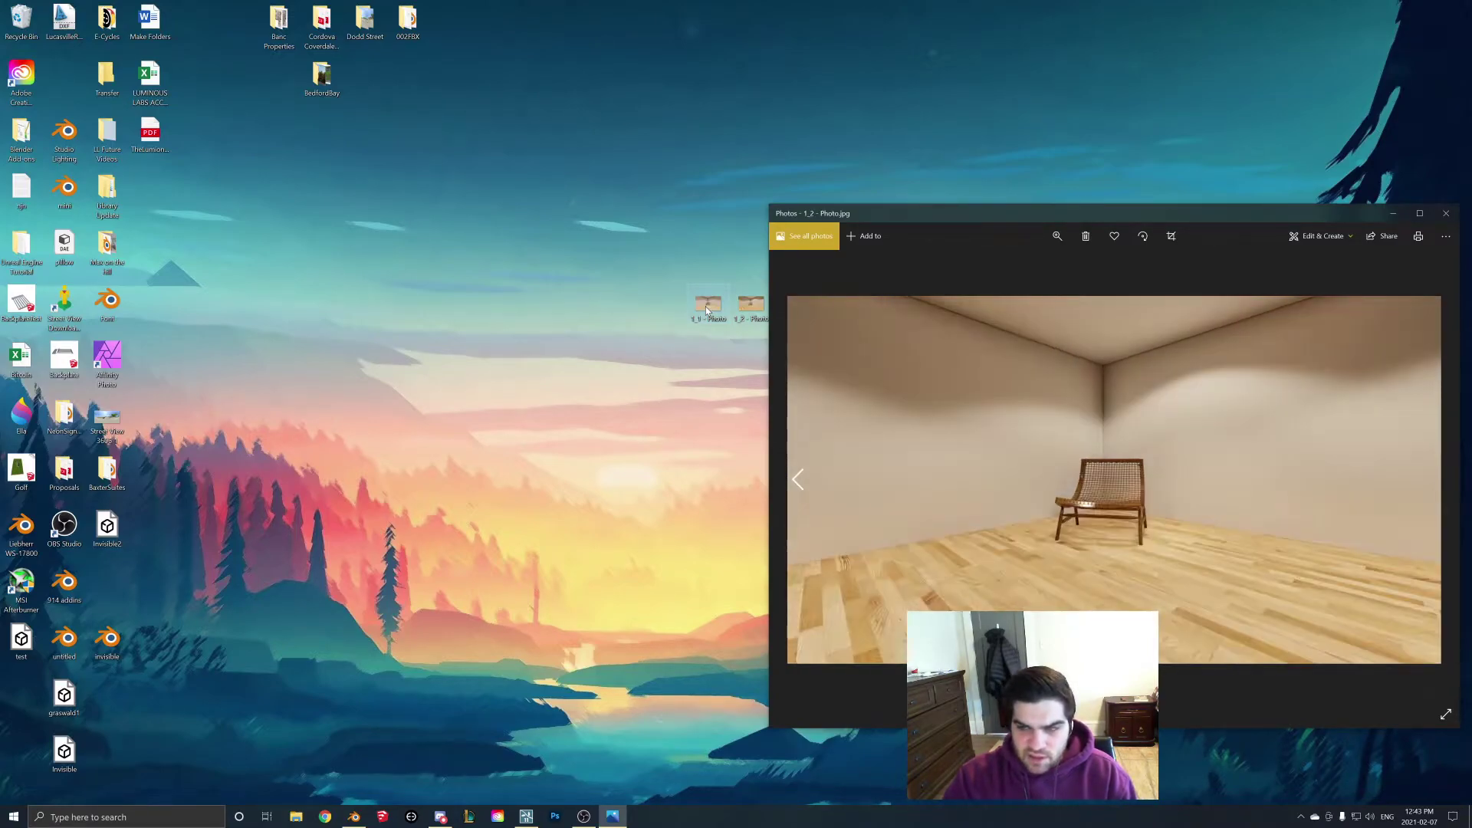
key("Left")
key("Right")
key("Left")
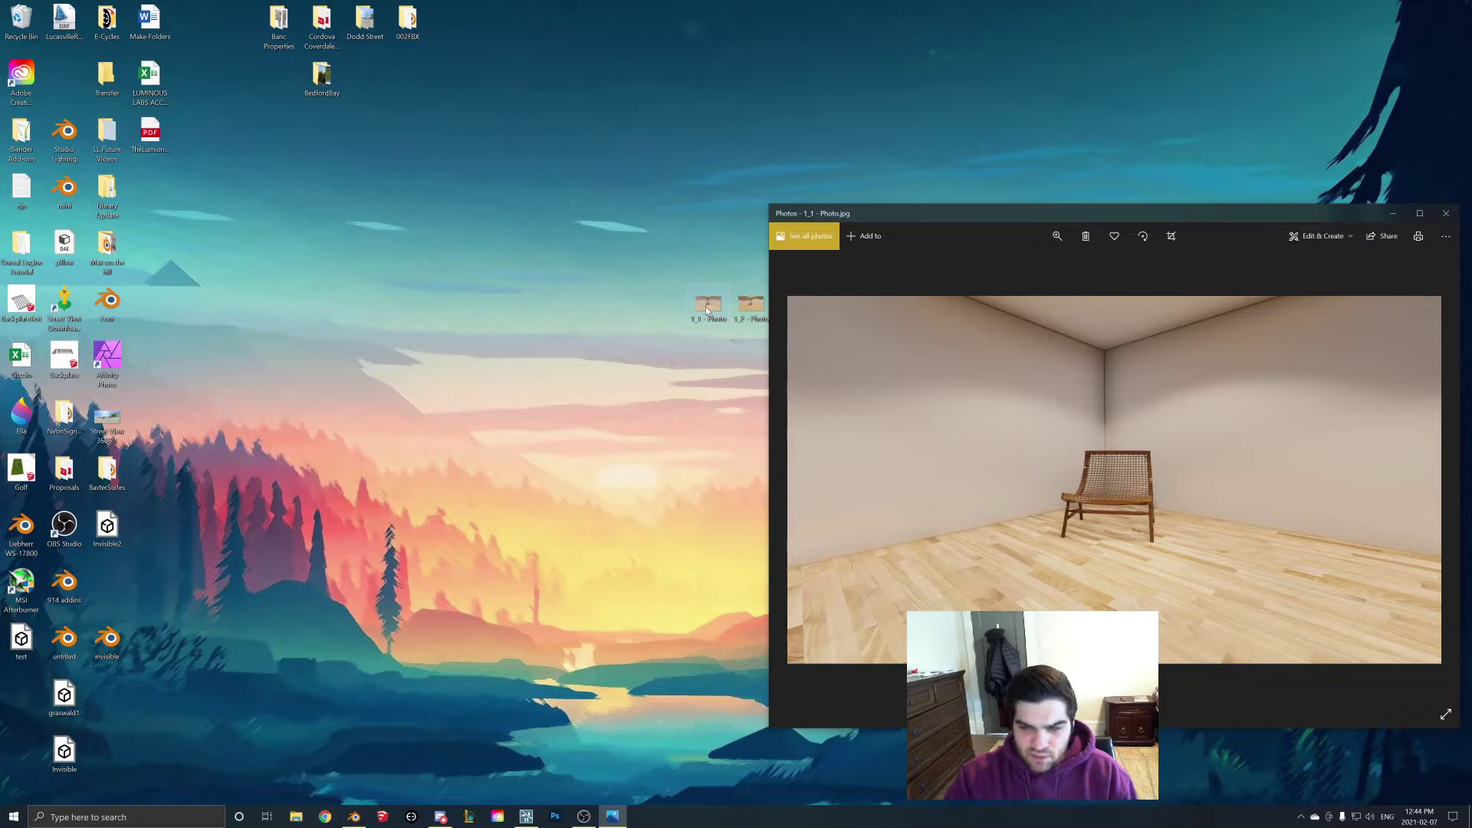
left_click(1420, 215)
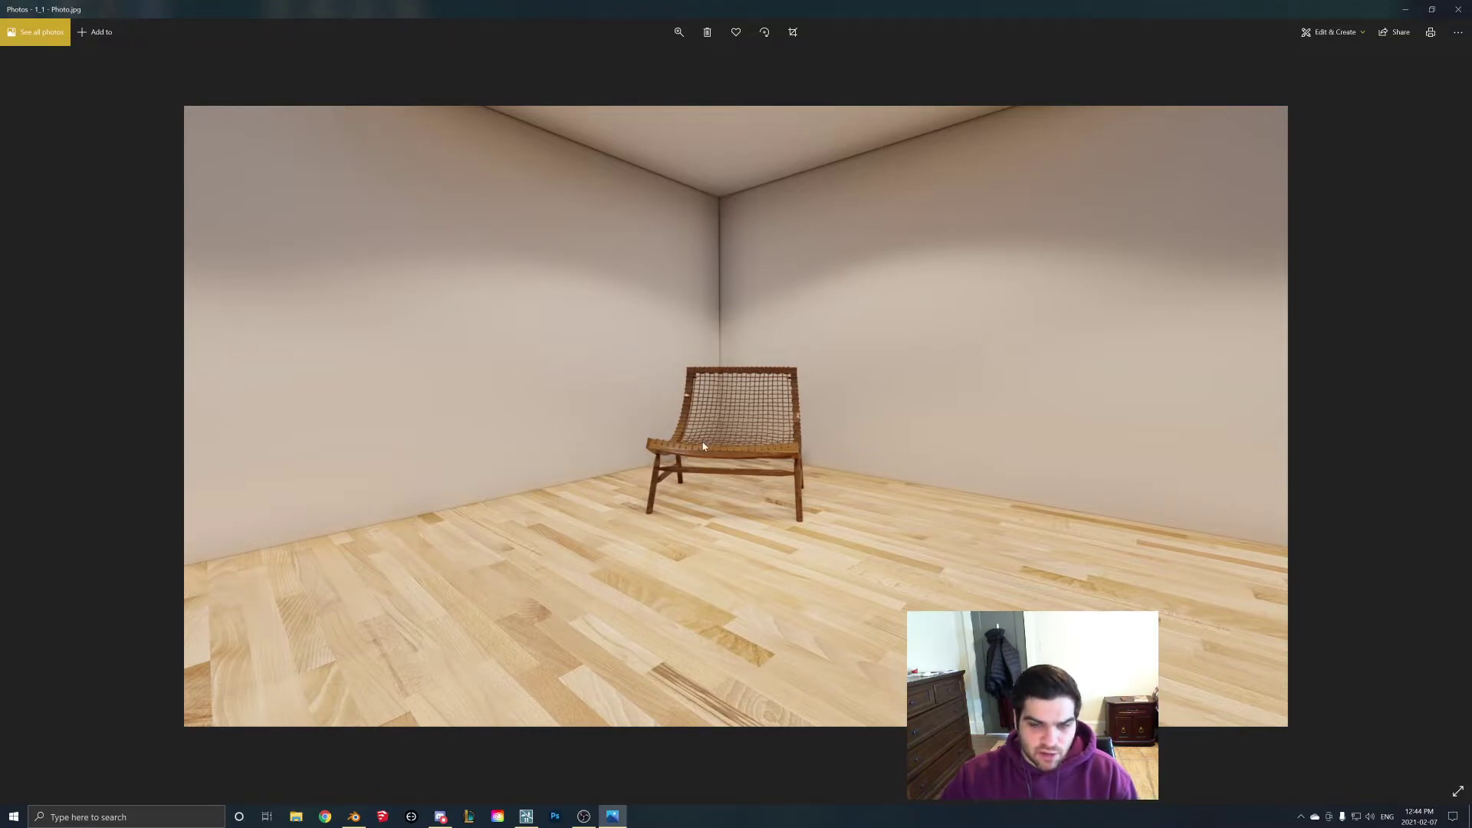
key("Right")
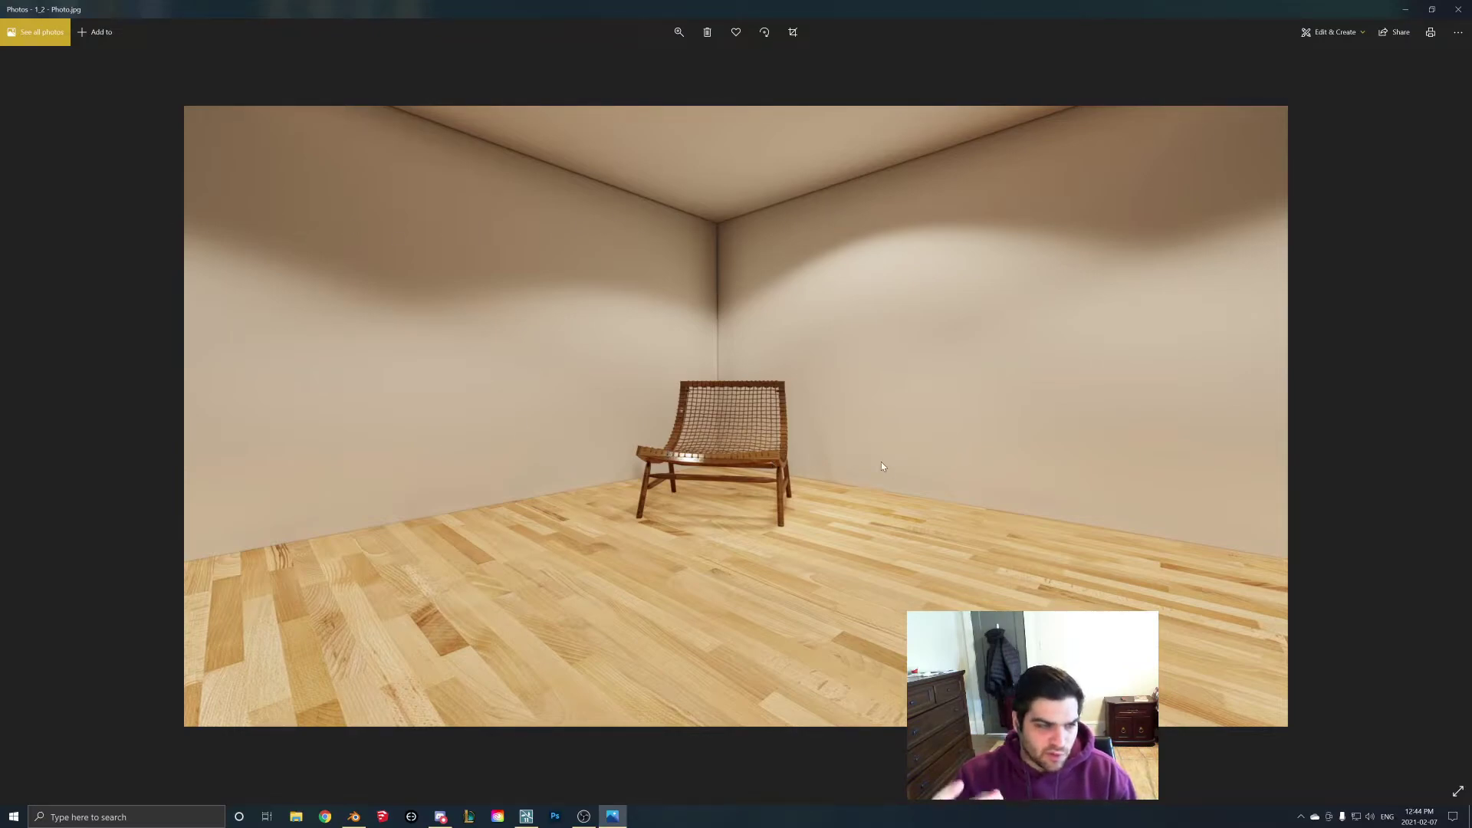
key("Left")
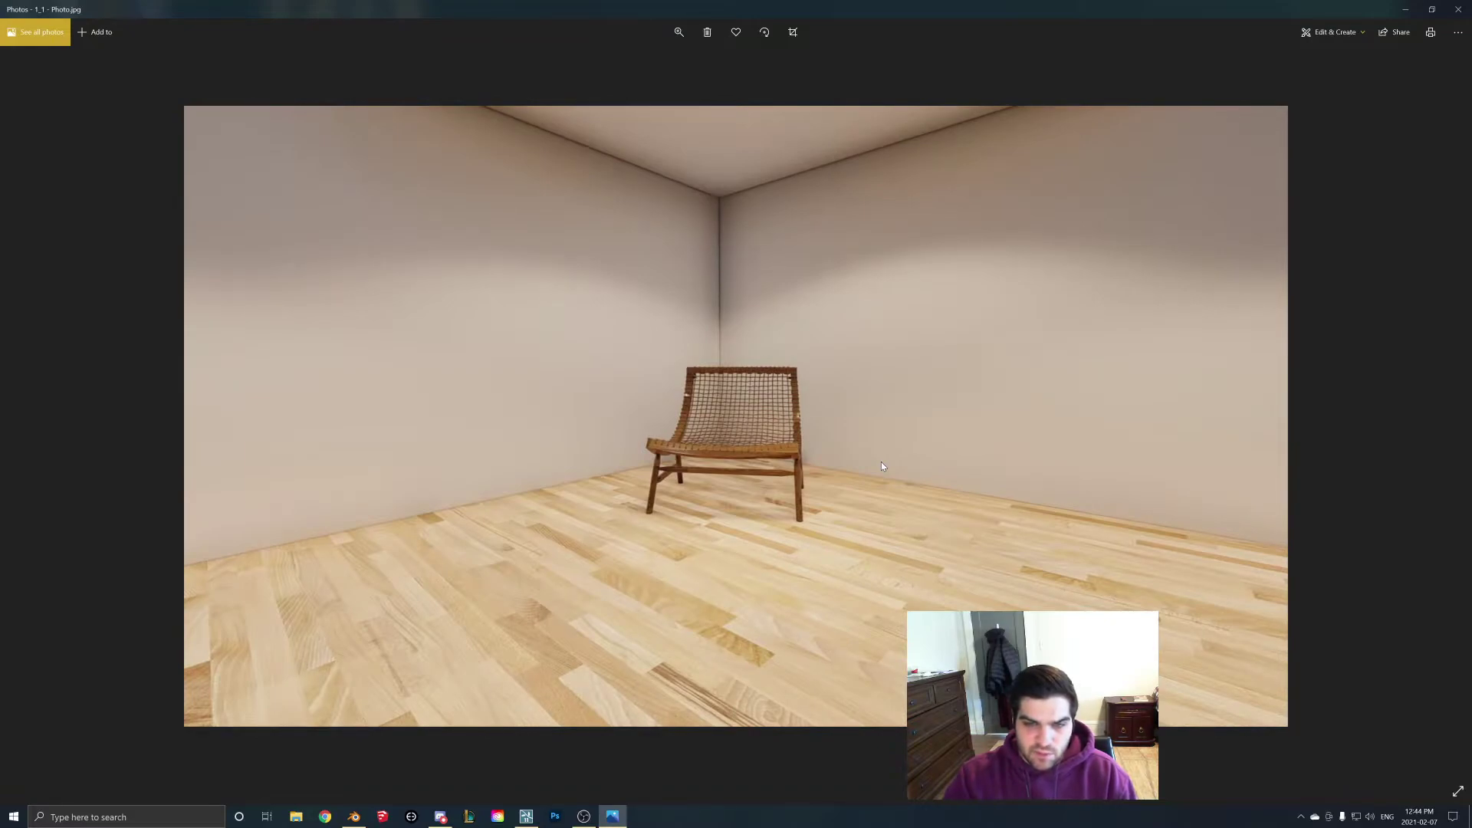
key("Right")
key("Left")
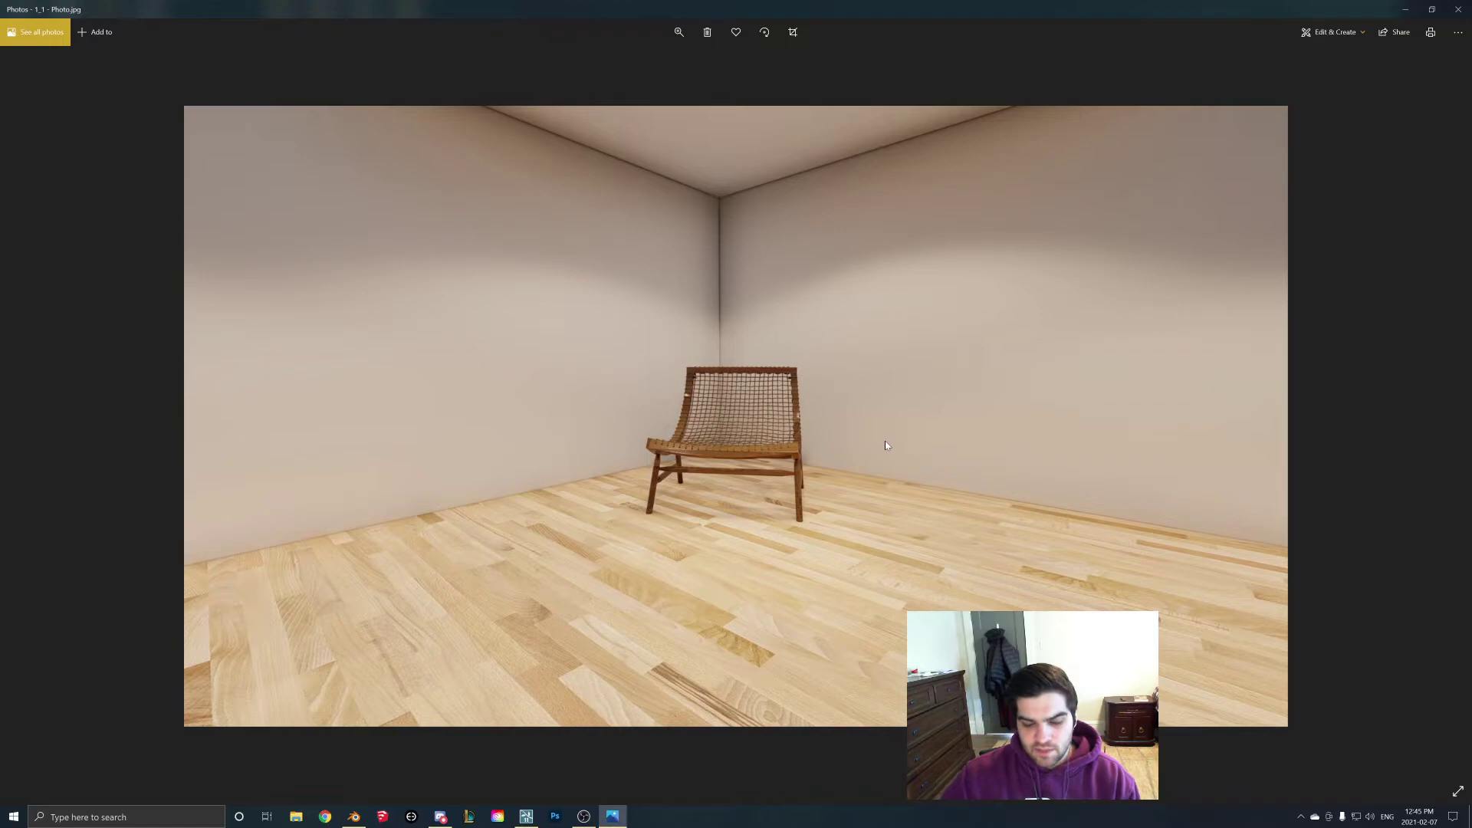
Step: Flip repeatedly between the brighter 1_1 and darker 1_2 renders, ending on 1_1
key("Right")
key("Left")
key("Right")
key("Left")
key("Right")
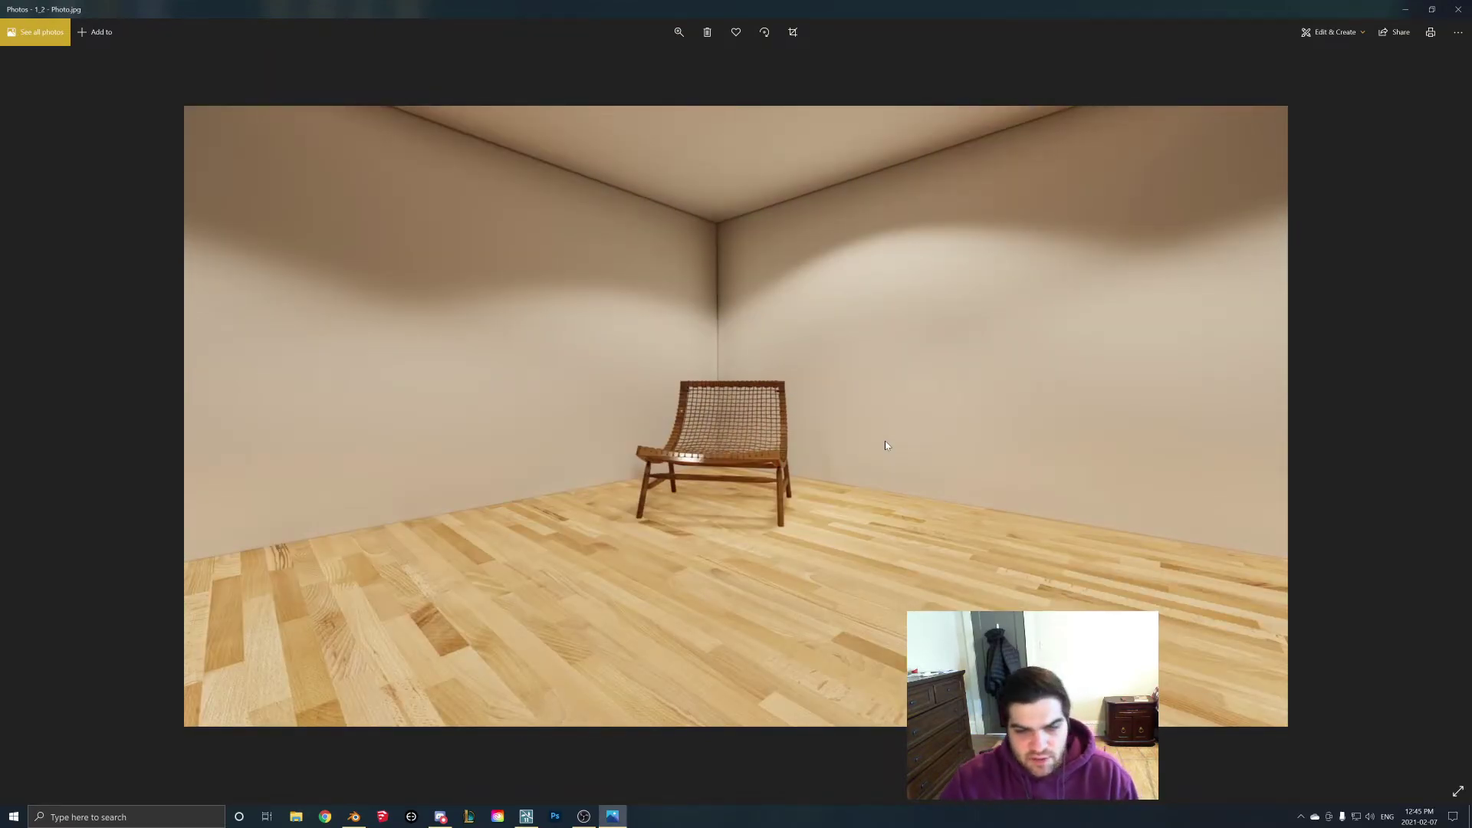
key("Left")
key("Right")
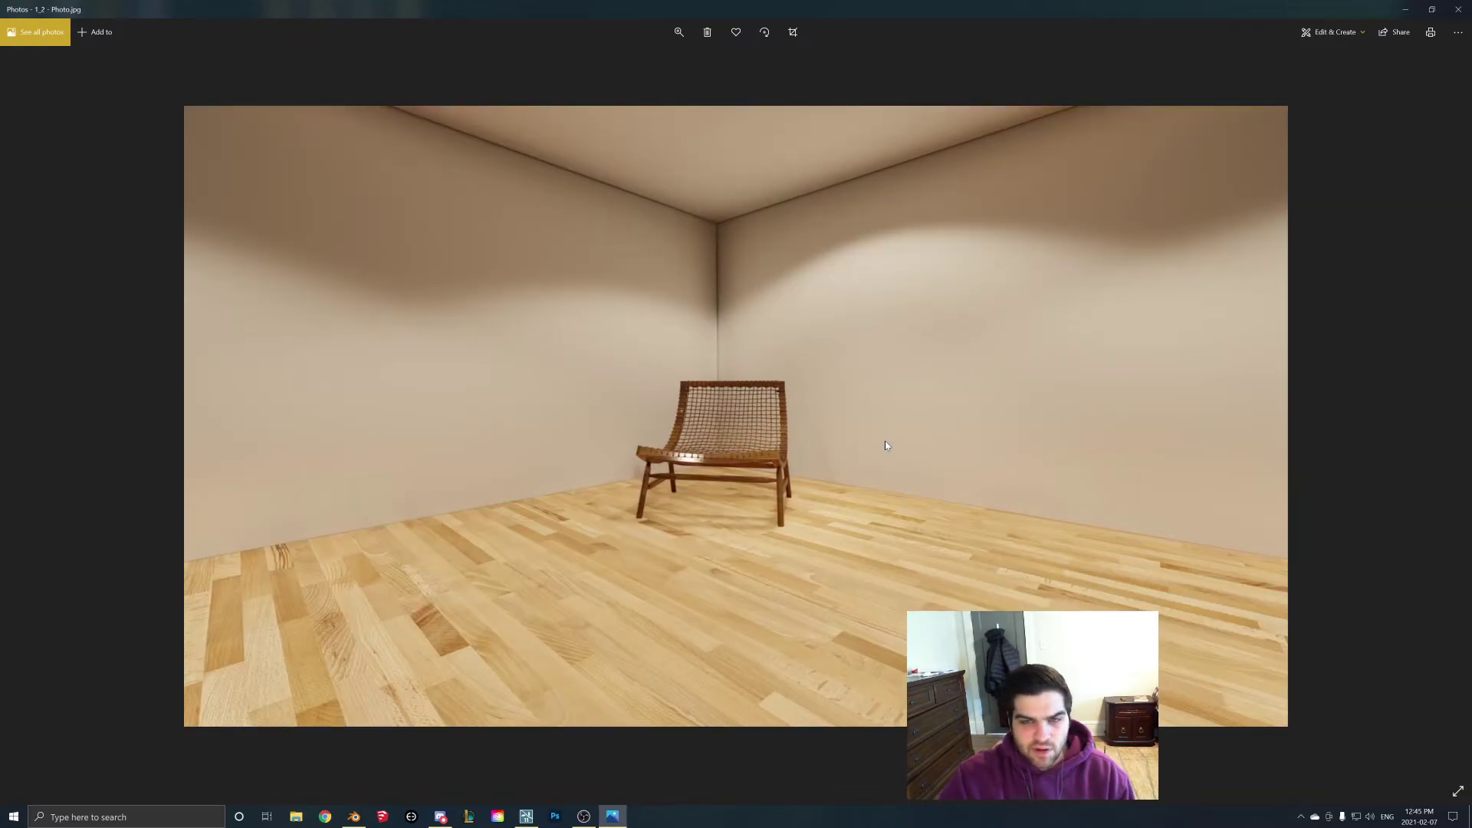
key("Left")
key("Right")
key("Left")
key("Right")
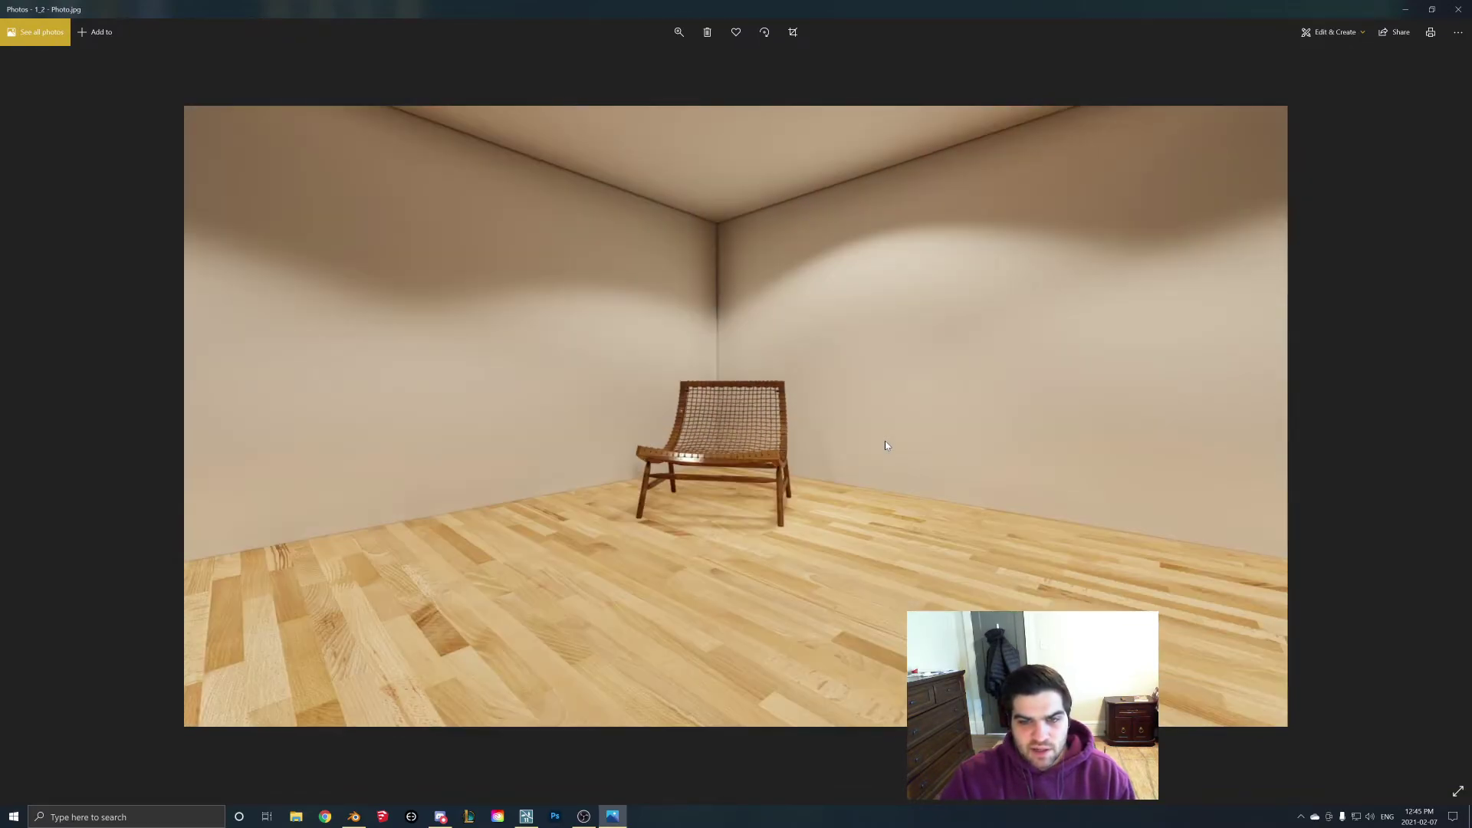
key("Left")
key("Right")
key("Left")
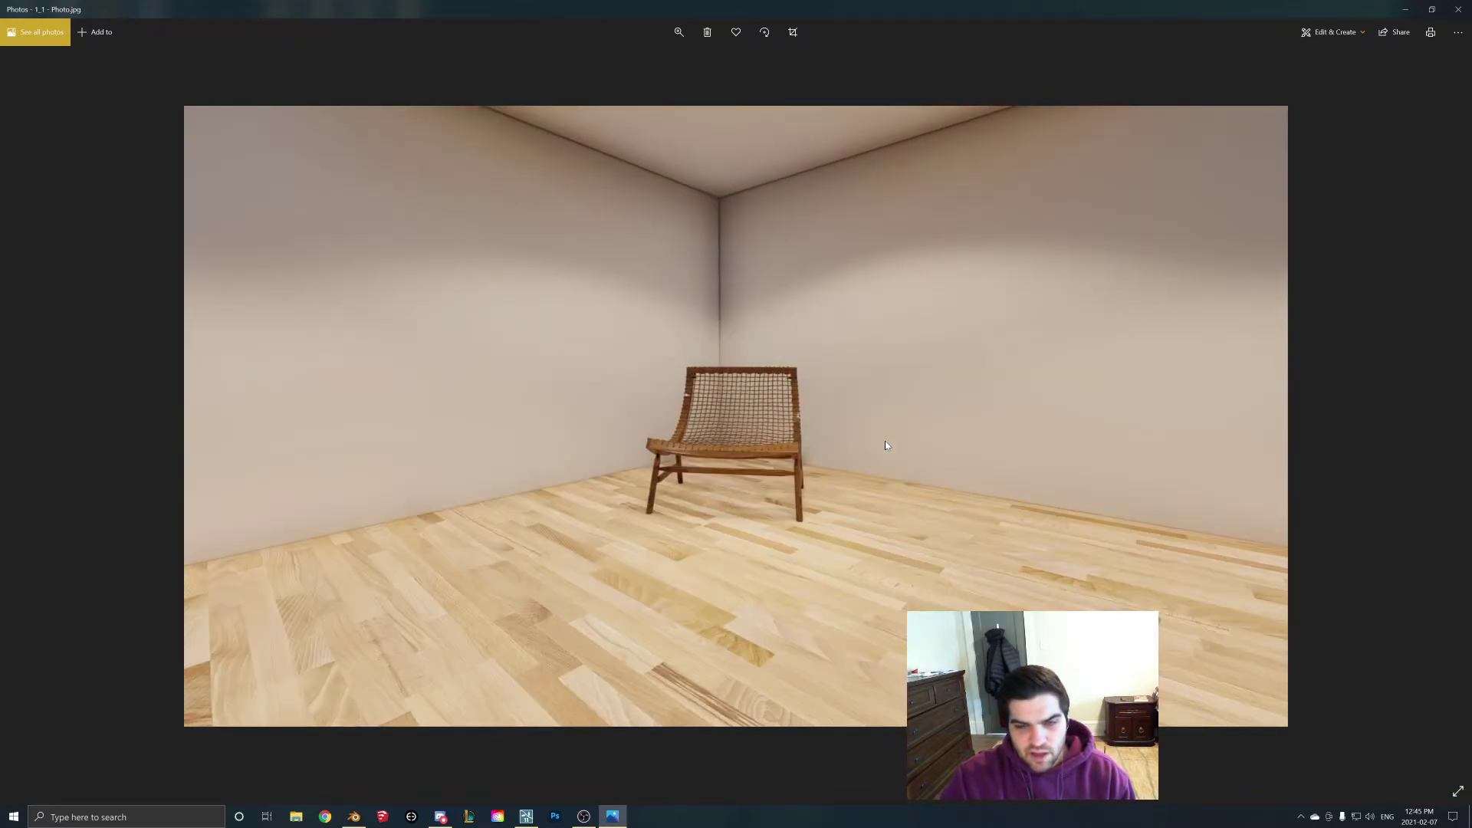
key("Right")
key("Left")
key("Right")
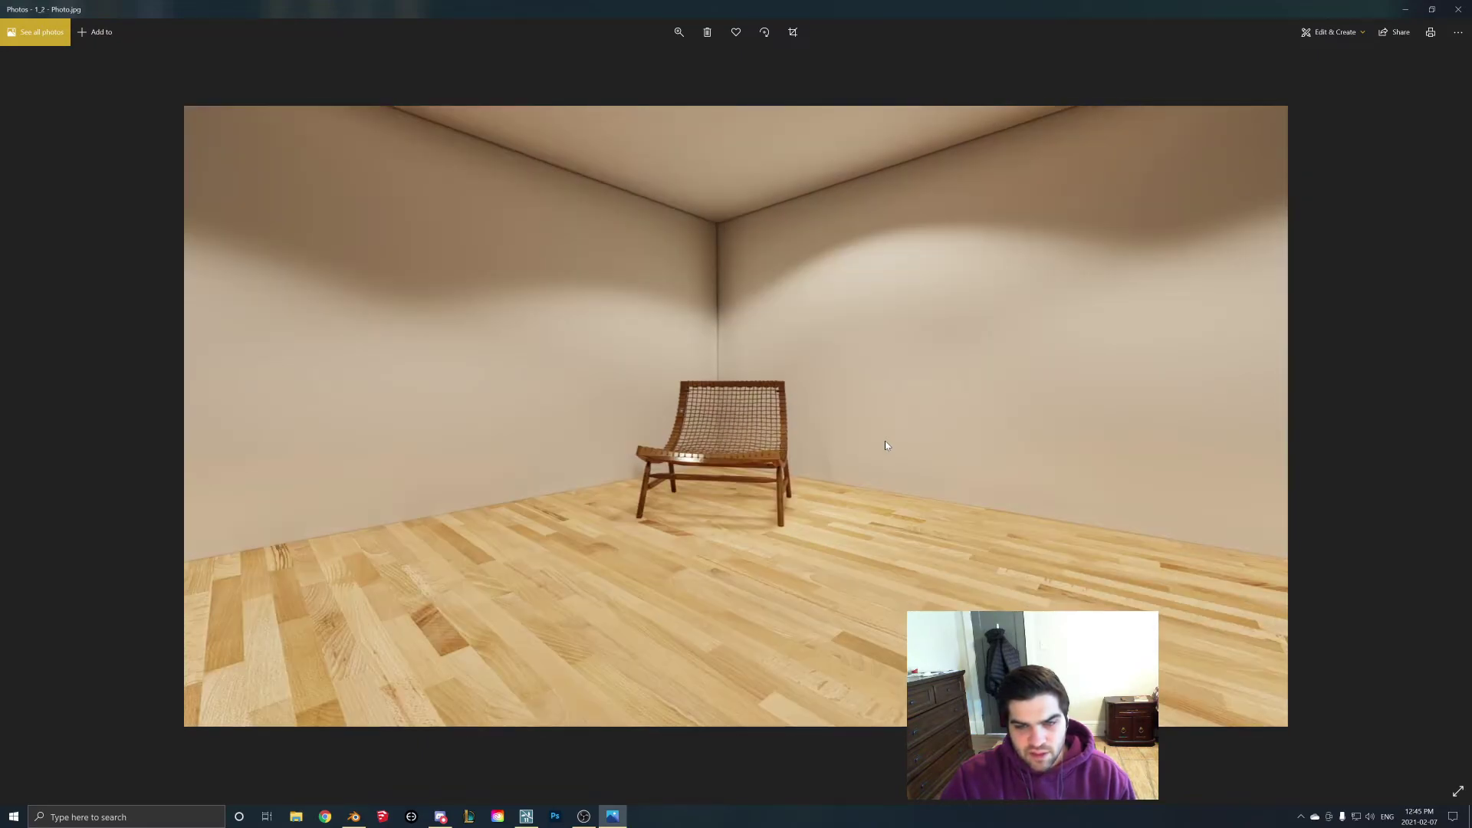
key("Left")
key("Right")
key("Left")
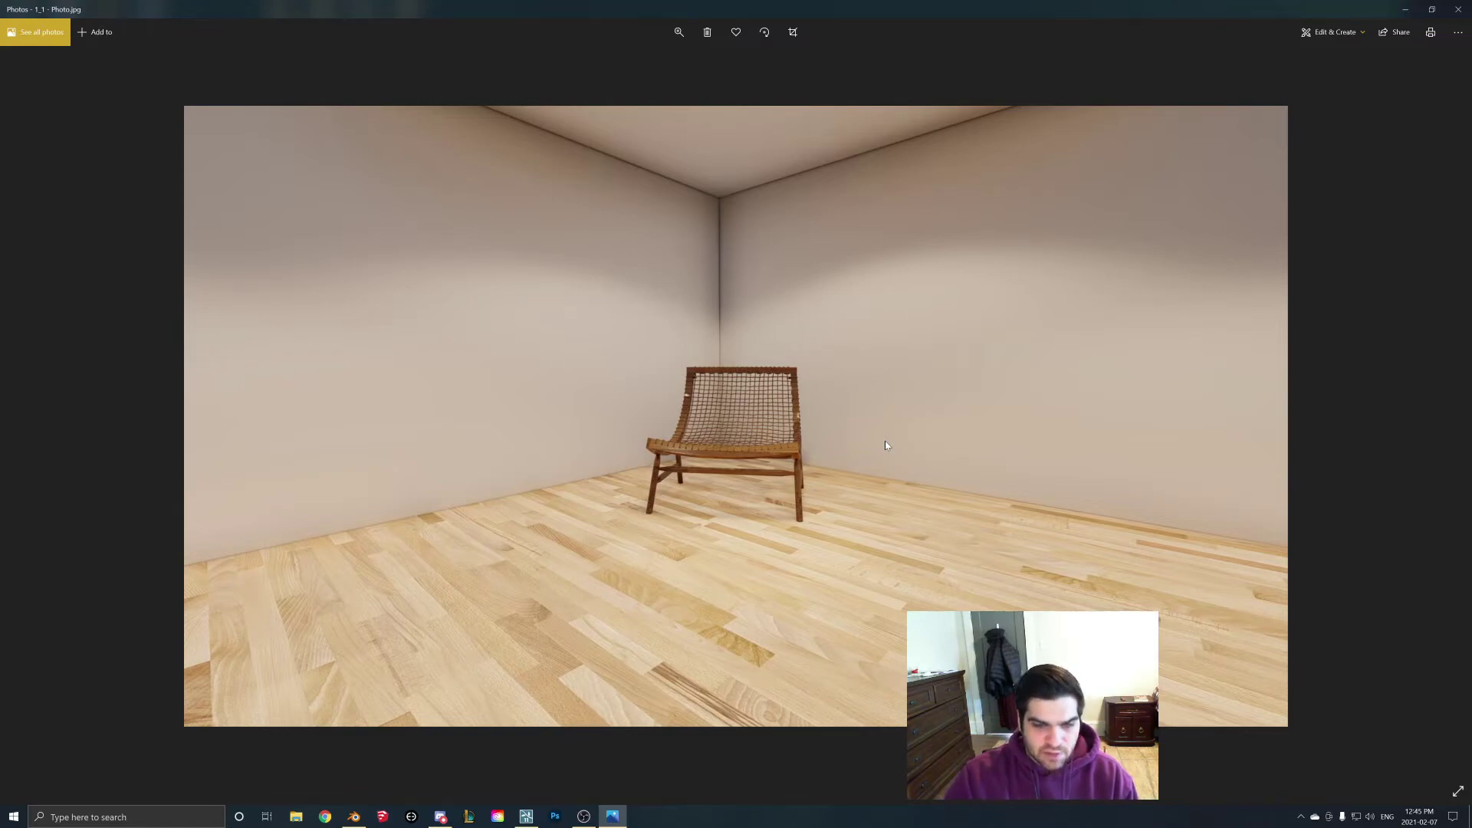
key("Right")
key("Left")
key("Right")
key("Left")
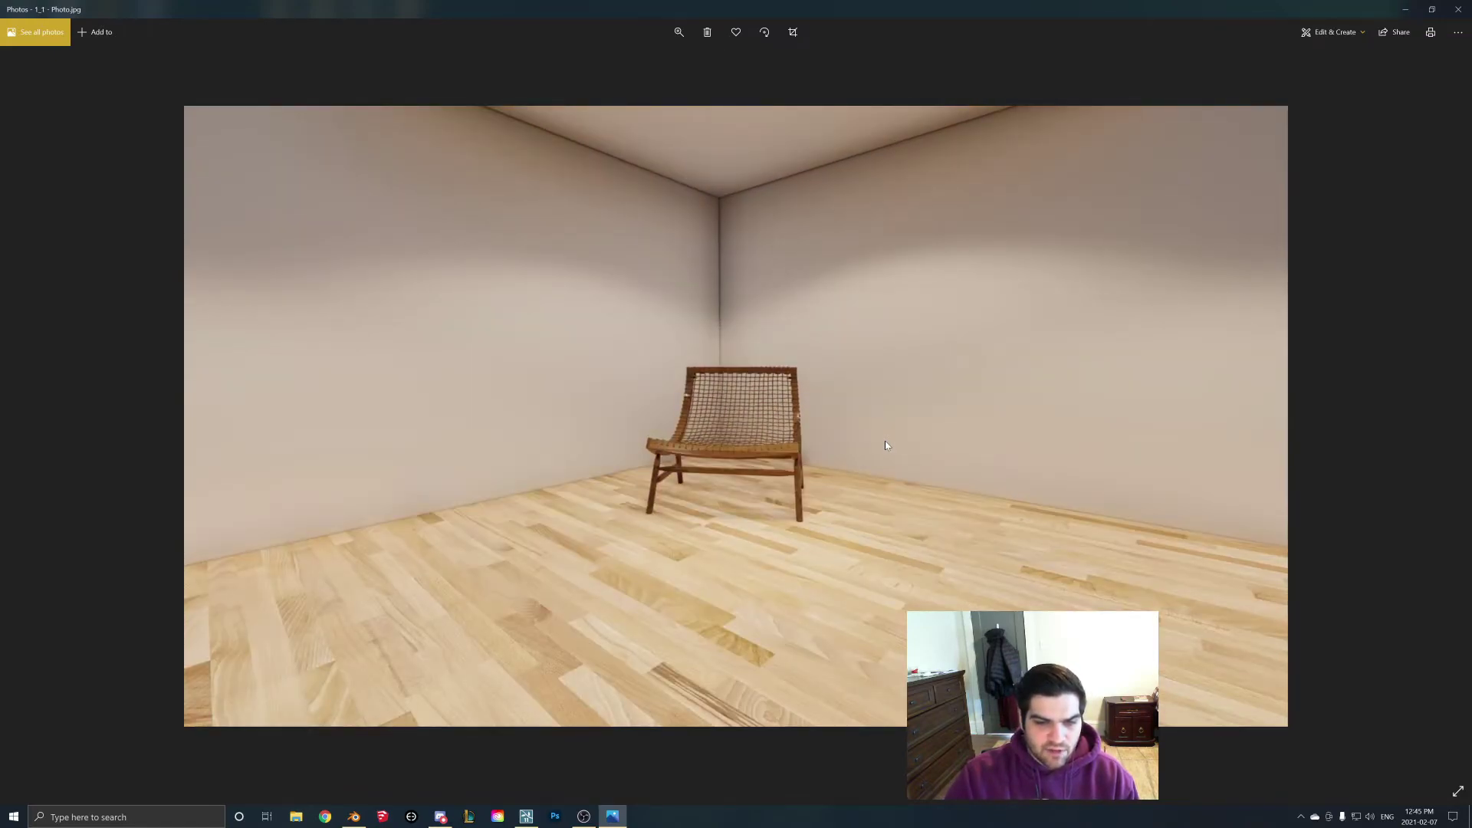
key("Right")
key("Left")
key("Right")
key("Left")
key("Right")
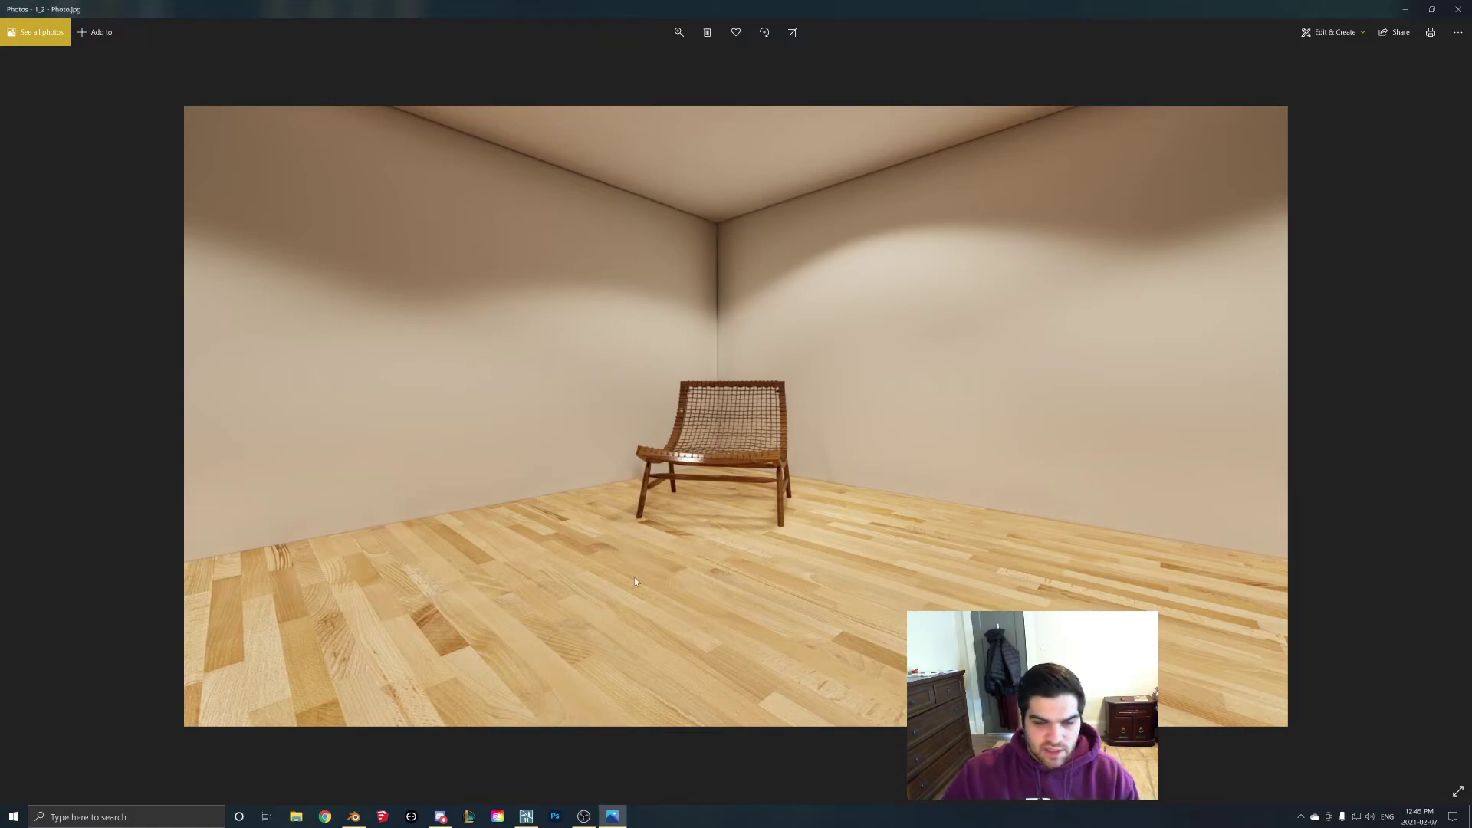
key("Left")
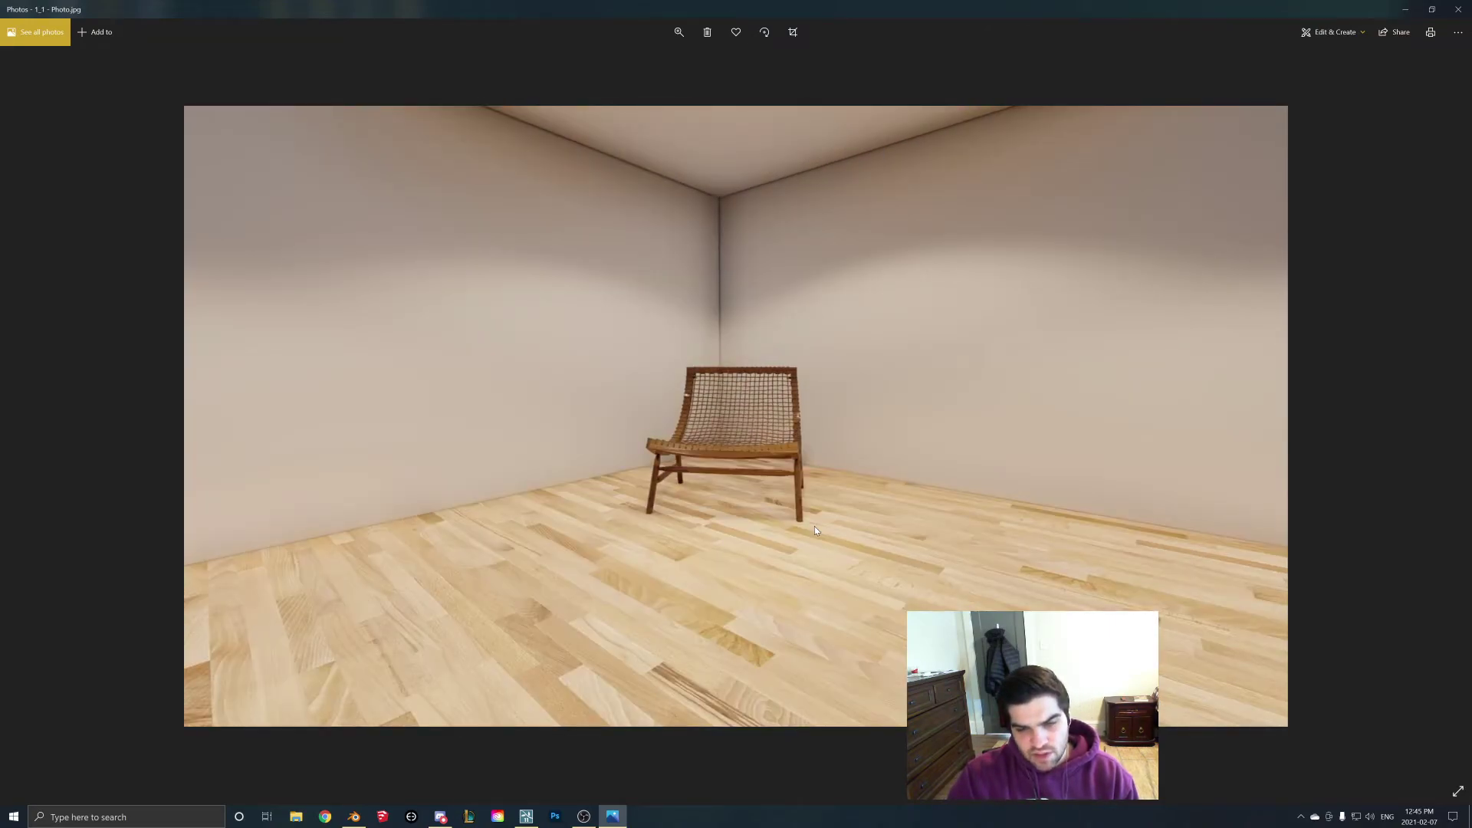
Step: Step past the street panorama back to the 1_2 - Photo.jpg chair render
key("Left")
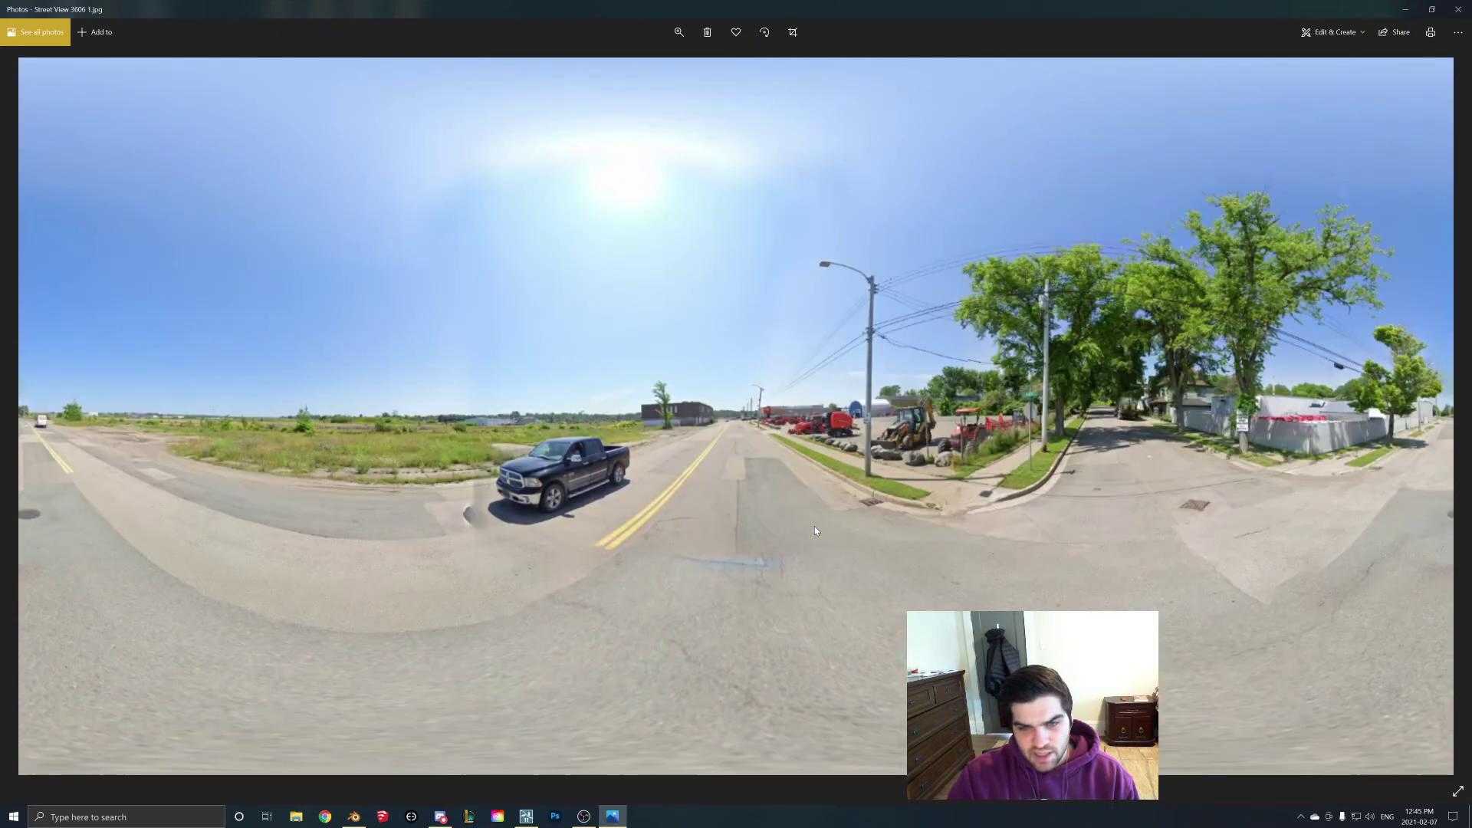
key("Right")
key("Right")
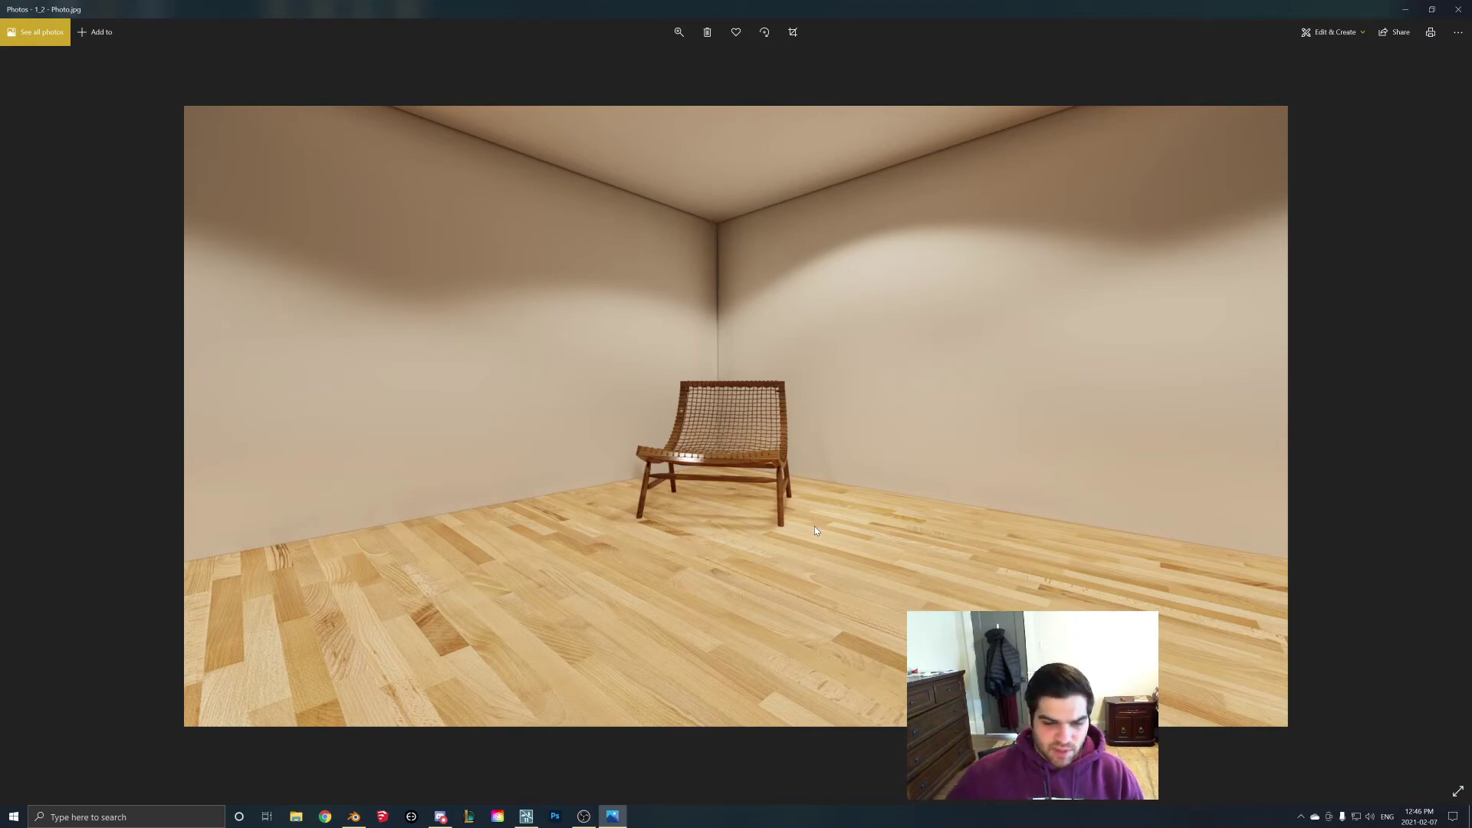
Step: Flip the red box's selected face normals so it turns blue like the other box
left_click(353, 816)
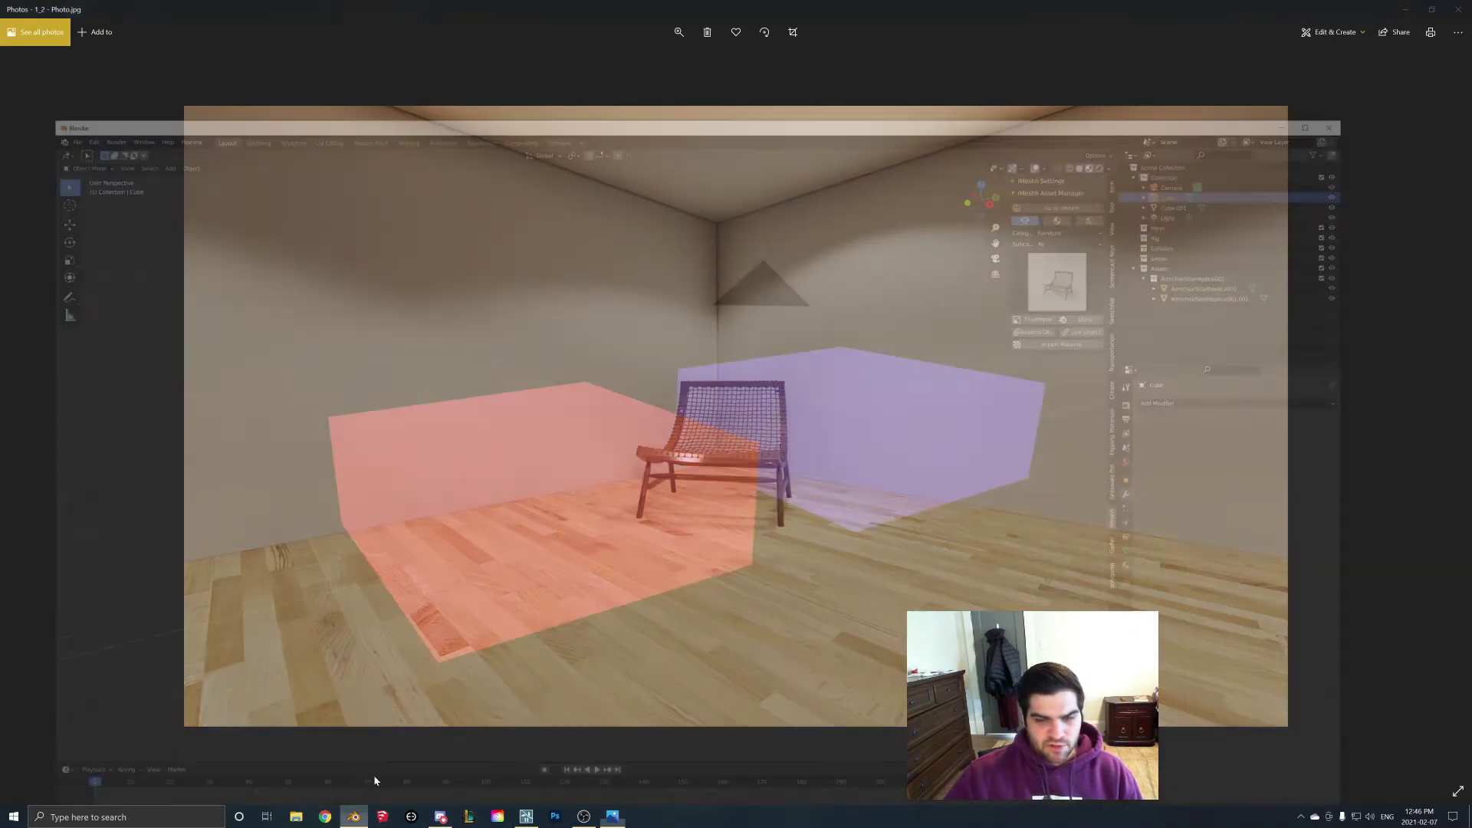
middle_click_drag(759, 369, 949, 386)
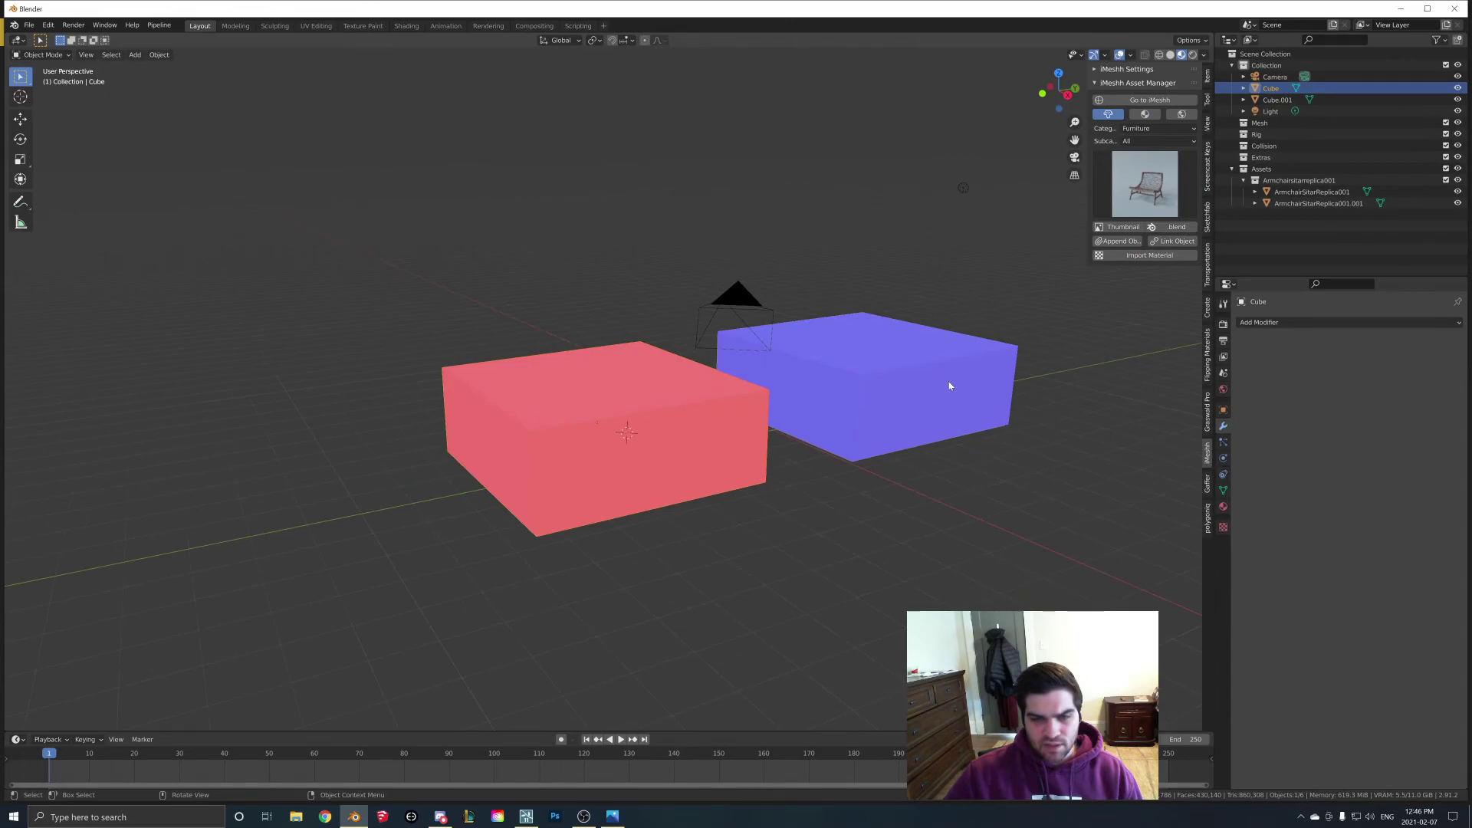
middle_click_drag(830, 417, 505, 458)
key("Tab")
left_click(532, 443, "shift")
left_click(634, 405, "shift")
key("alt+n")
left_click(618, 404)
key("Tab")
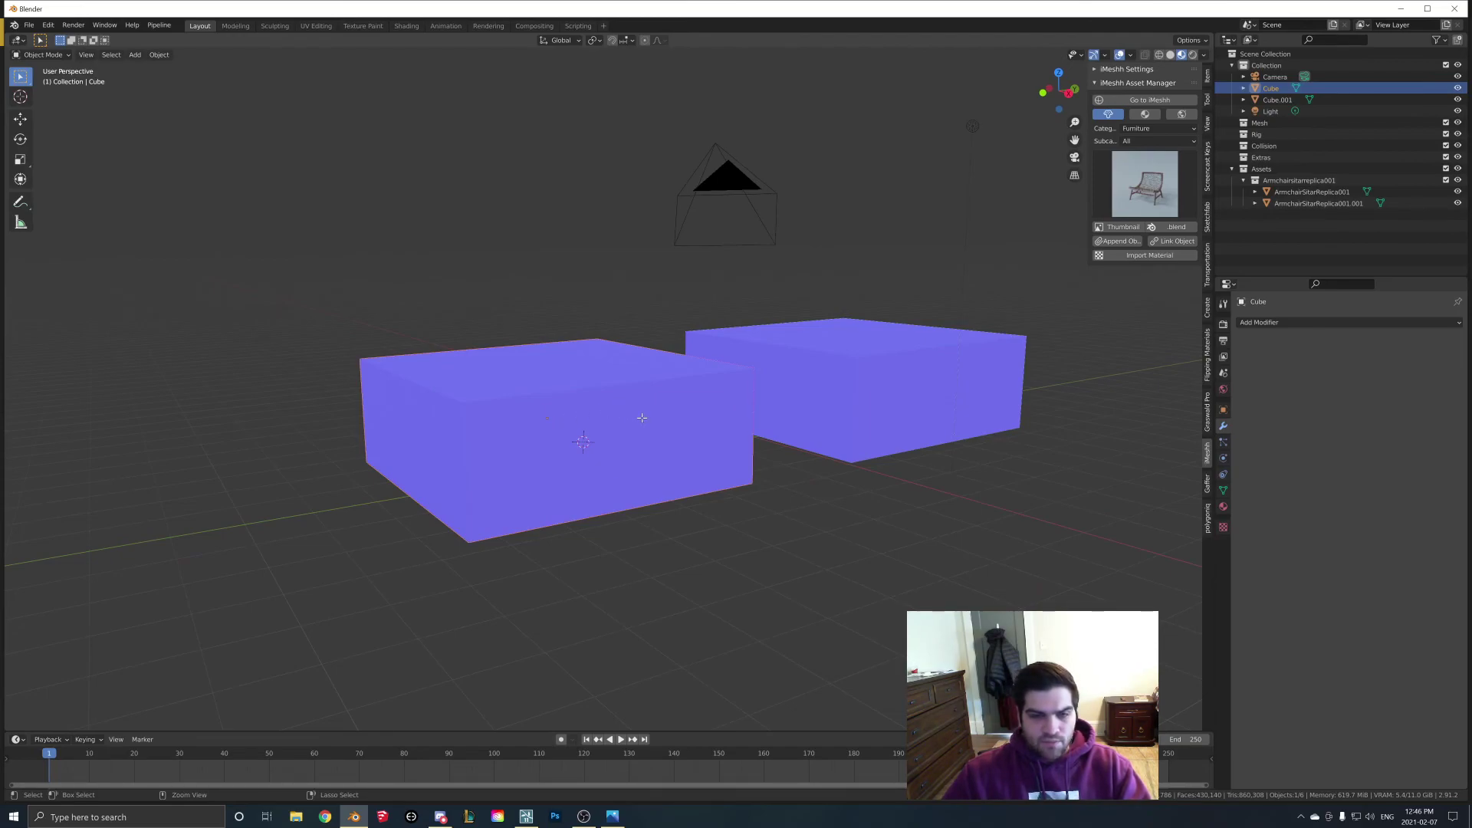
Step: Re-enter Edit Mode and flip the red box's normals back so it shows red
key("Tab")
middle_click_drag(657, 427, 660, 428)
key("ctrl+shift+n")
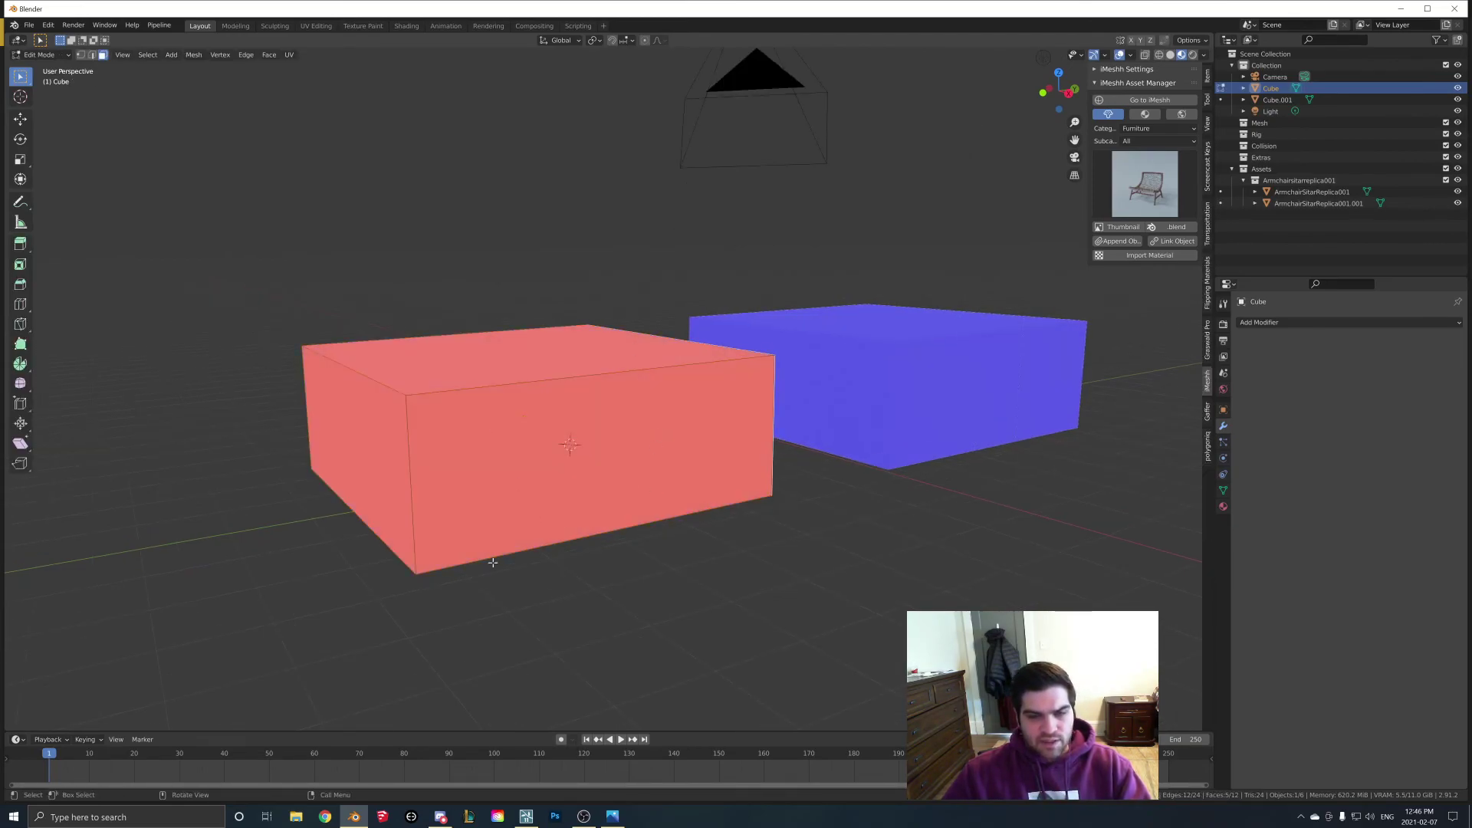
Step: Switch to Lumion Pro to see the chair room's first photo preview with Sky Light settings
left_click(529, 818)
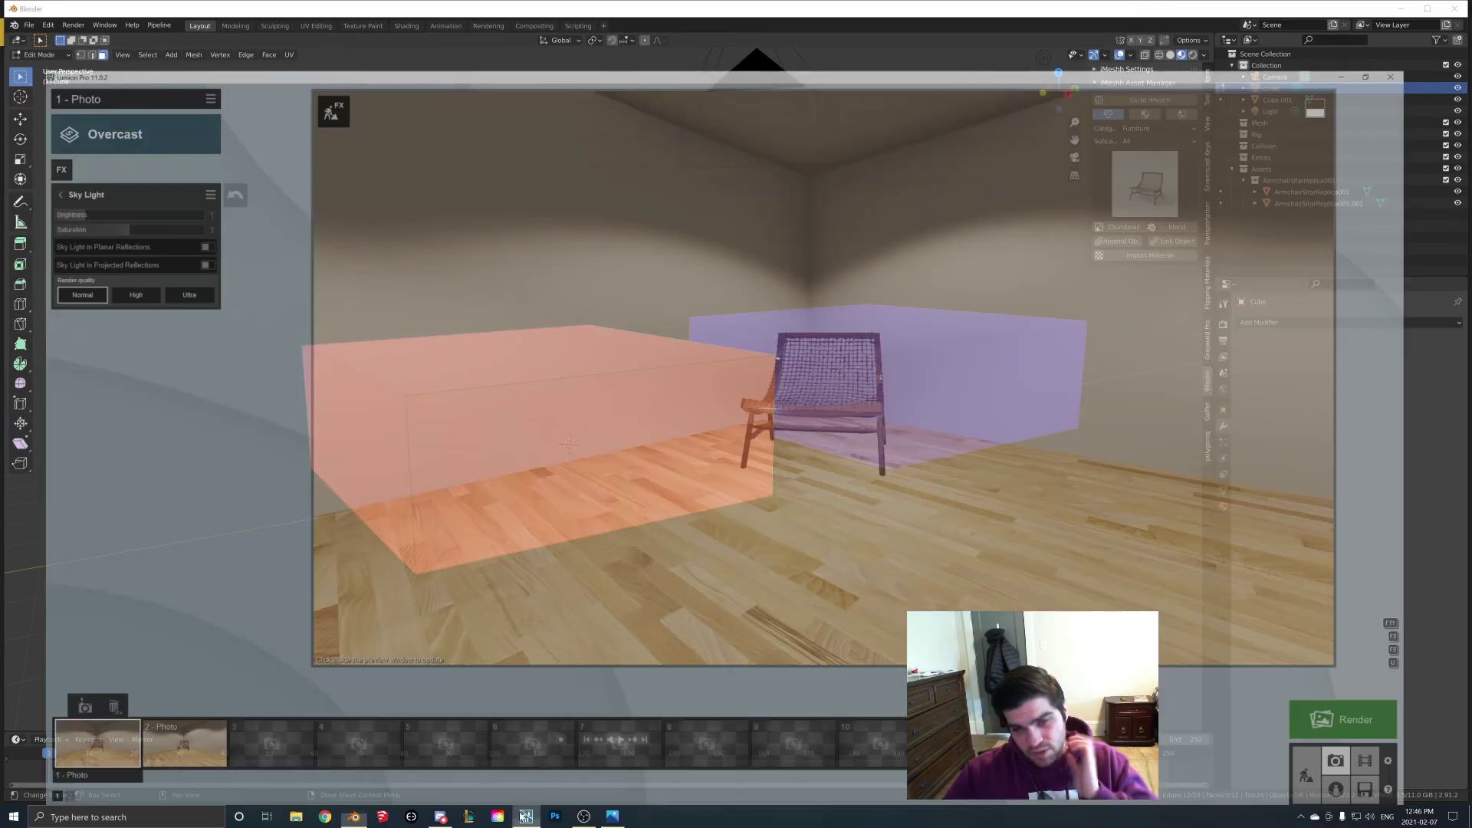